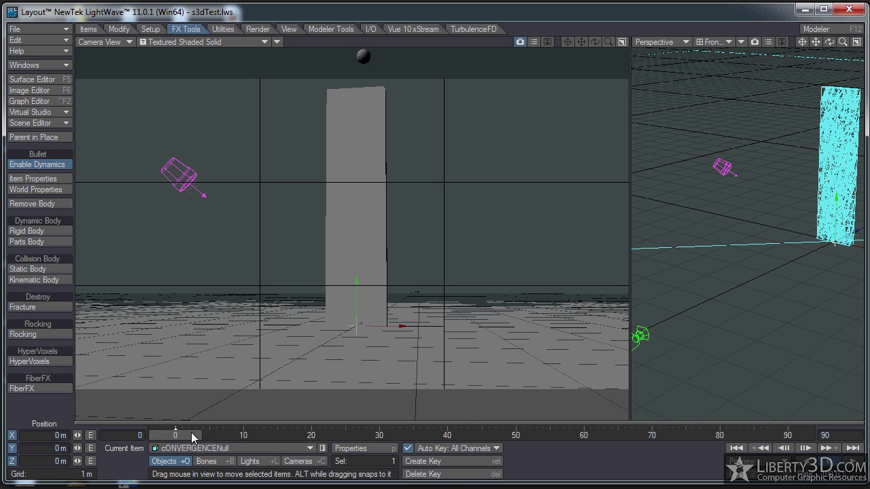
# Scrub the dynamics simulation forward, then back to frame 41 with the debris scattered.
pyautogui.moveTo(195, 435)
pyautogui.mouseDown()
pyautogui.moveTo(219, 435)
pyautogui.moveTo(175, 435)
pyautogui.moveTo(468, 435)
pyautogui.mouseUp()
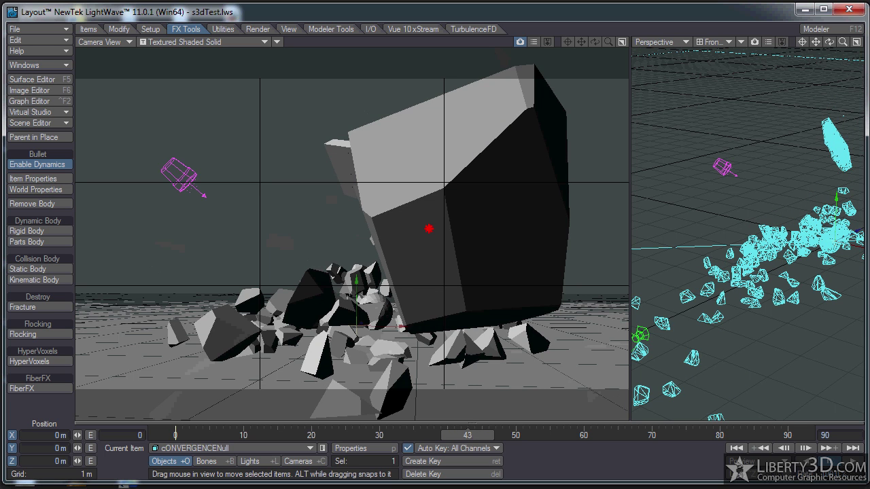
pyautogui.moveTo(468, 435)
pyautogui.mouseDown()
pyautogui.moveTo(345, 435)
pyautogui.moveTo(455, 435)
pyautogui.mouseUp()
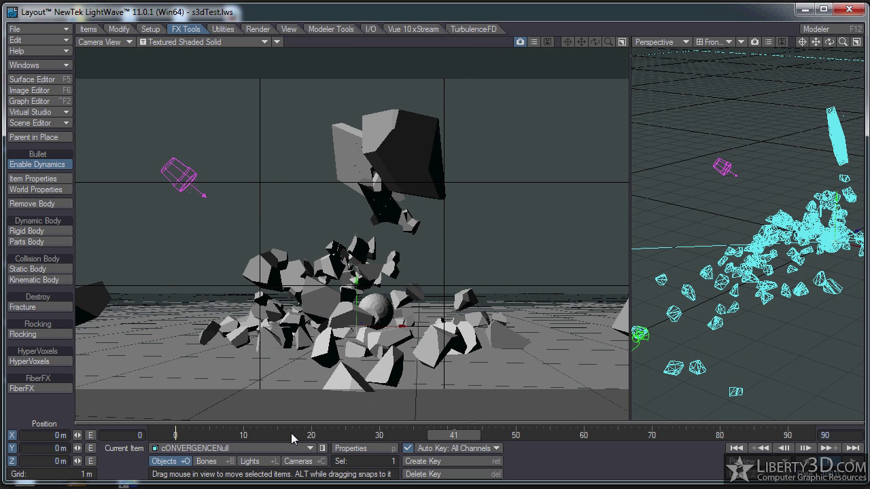
# In the camera's Stereo settings, enable Stereoscopic Rendering and Use Convergence Point (70 mm separation, 3 m convergence).
pyautogui.click(299, 461)
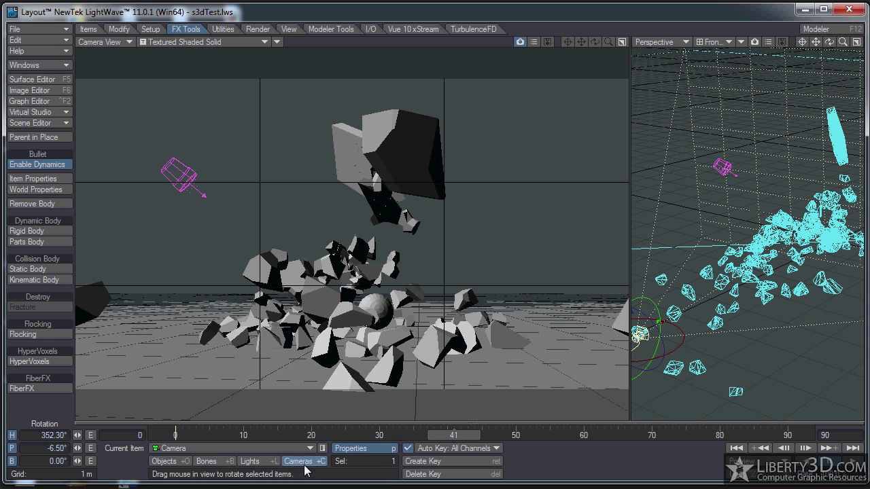
pyautogui.click(379, 449)
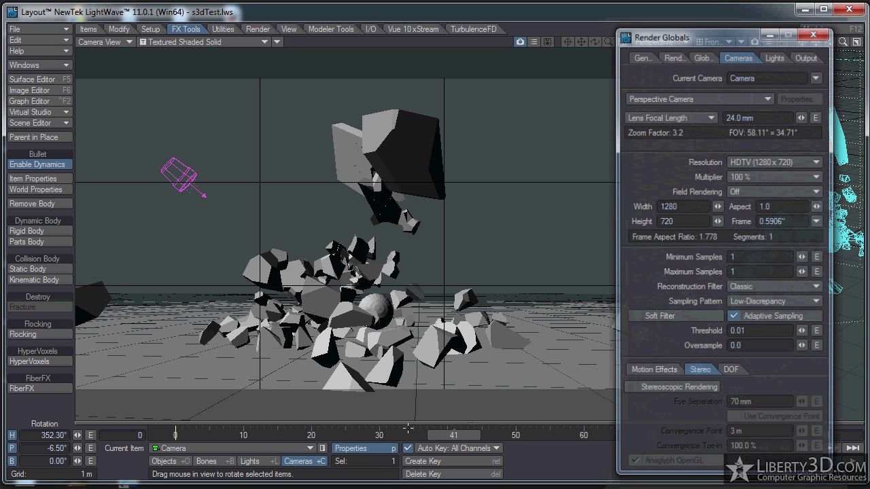
pyautogui.click(694, 372)
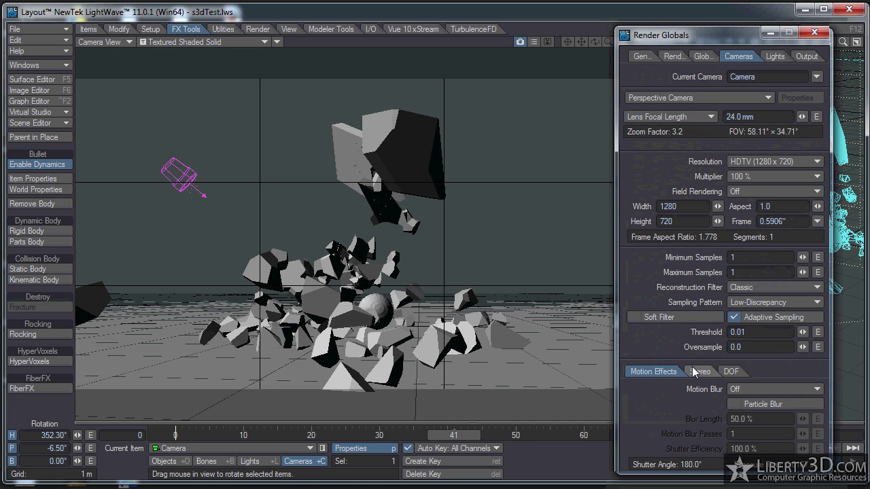
pyautogui.click(696, 371)
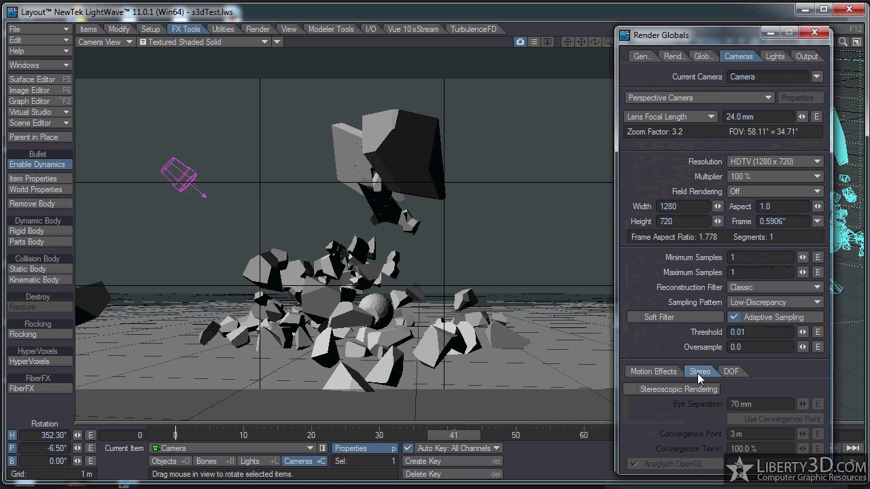
pyautogui.click(662, 389)
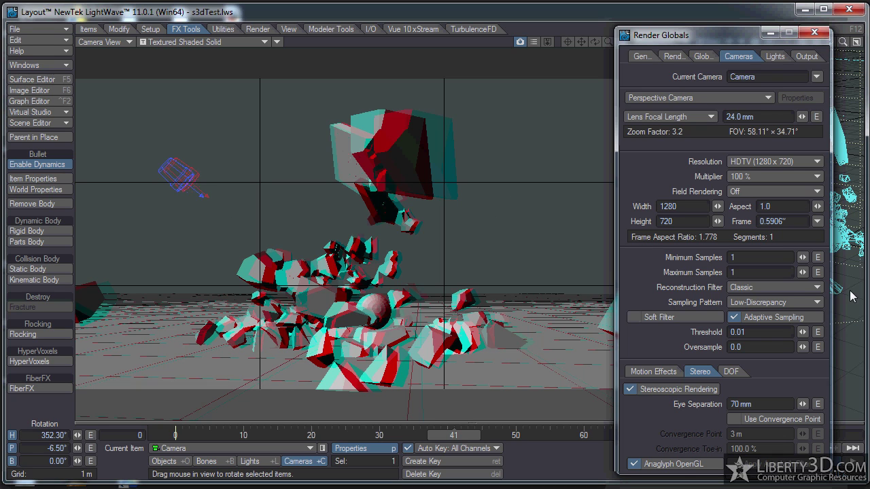
pyautogui.click(748, 421)
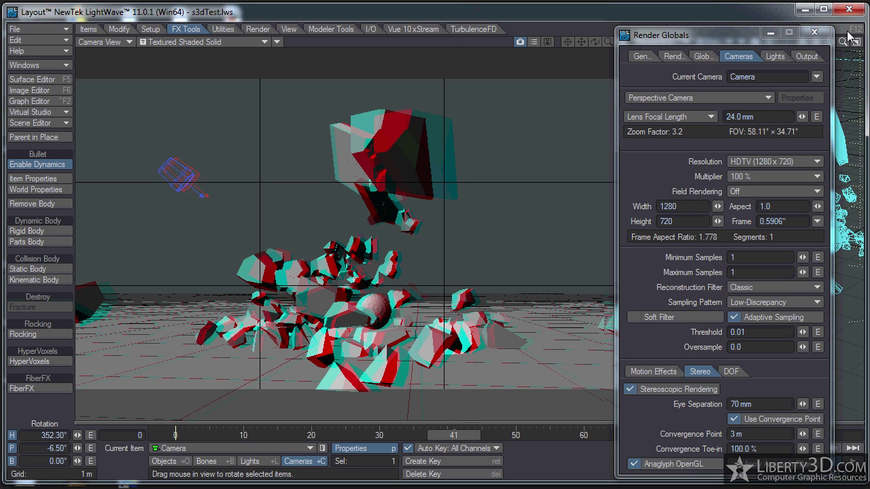
pyautogui.moveTo(689, 39)
pyautogui.mouseDown()
pyautogui.moveTo(709, 39)
pyautogui.moveTo(690, 36)
pyautogui.mouseUp()
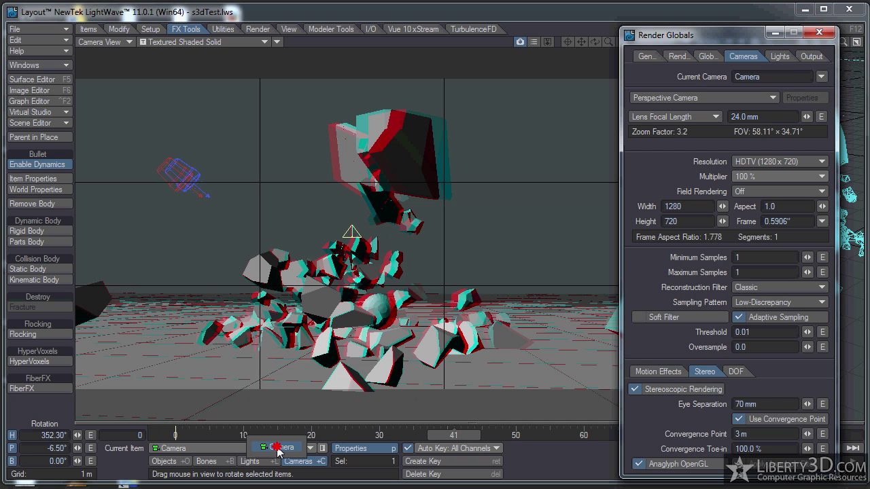
# Switch to Objects and select cONVERGENCENull from the Current Item list.
pyautogui.click(277, 447)
pyautogui.click(177, 462)
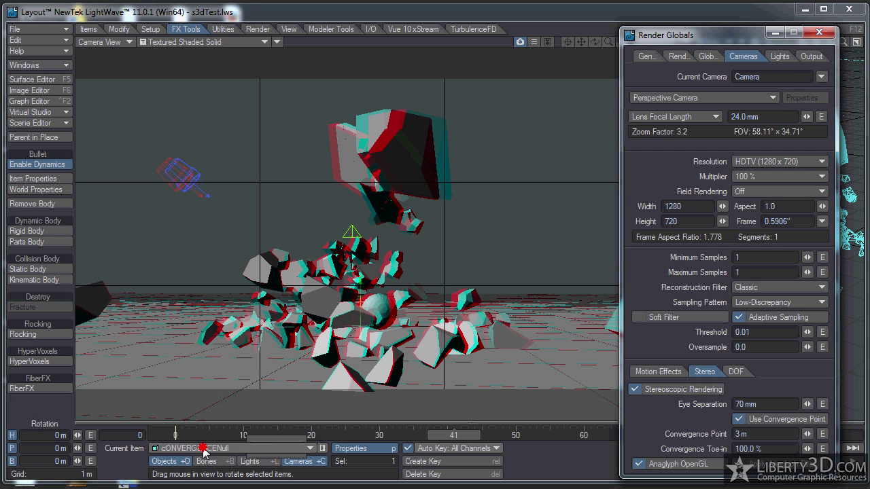
pyautogui.click(204, 448)
pyautogui.click(249, 439)
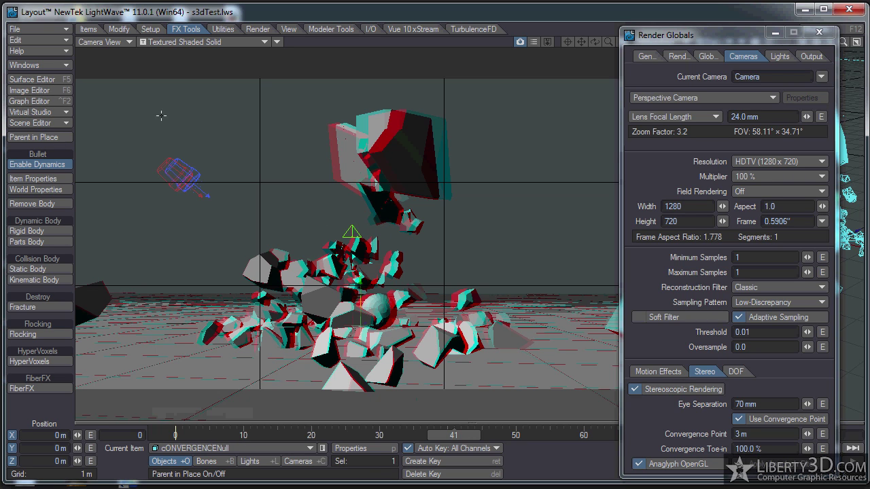
# Set cONVERGENCENull's Parent Item to Camera in Motion Options.
pyautogui.press('m')
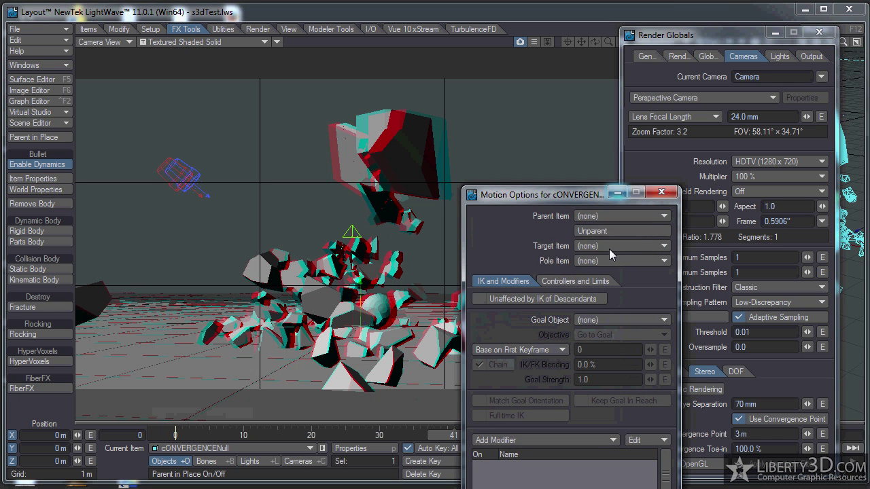
pyautogui.click(607, 216)
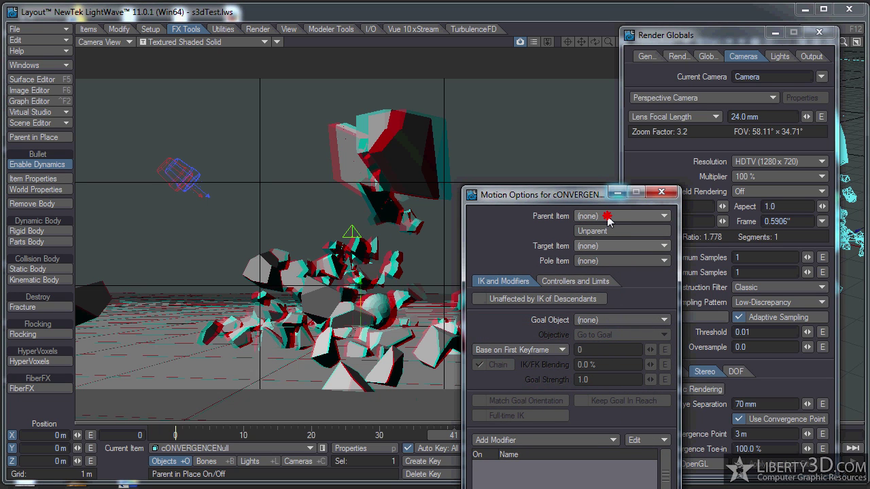
pyautogui.click(664, 216)
pyautogui.click(646, 273)
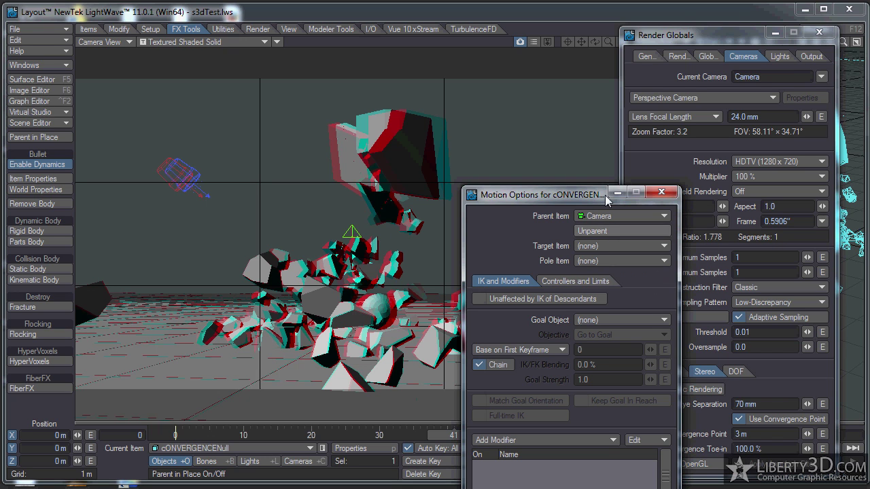
pyautogui.click(661, 192)
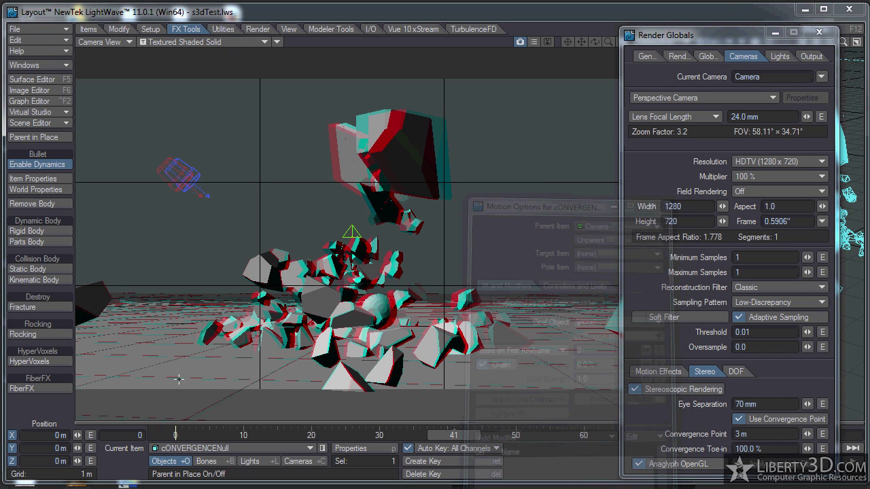
pyautogui.click(12, 435)
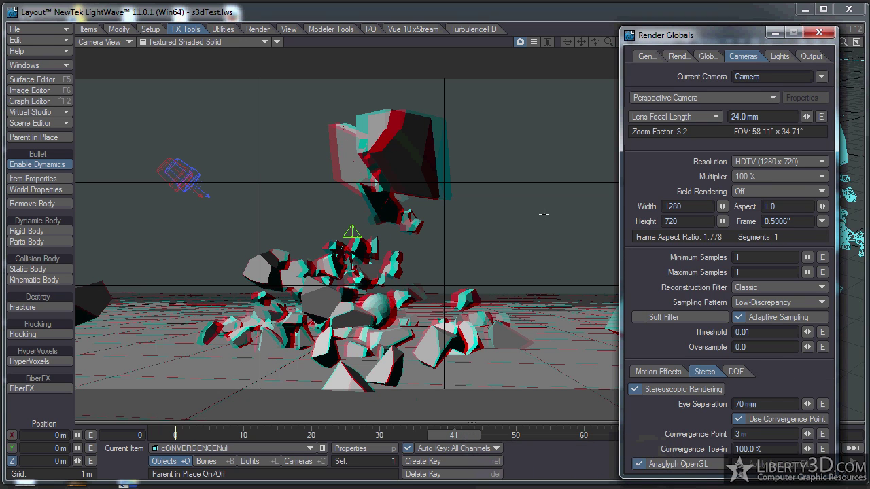
pyautogui.moveTo(707, 32); pyautogui.dragTo(703, 24)
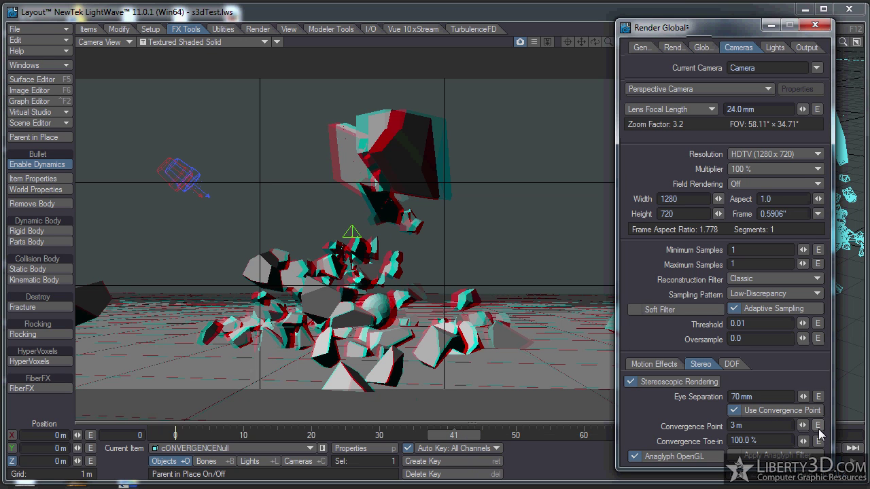
# Add a Channel Follower modifier to Convergence Point that follows cONVERGENCENull's Position.Z.
pyautogui.click(818, 427)
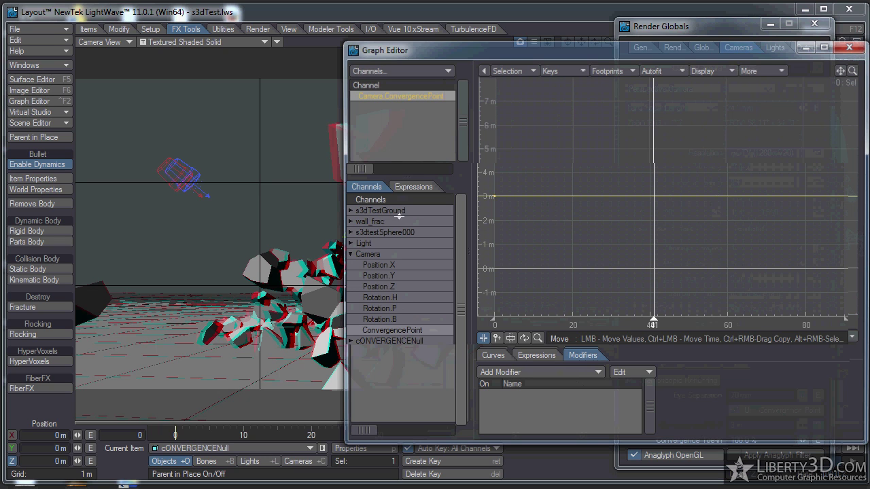
pyautogui.click(551, 371)
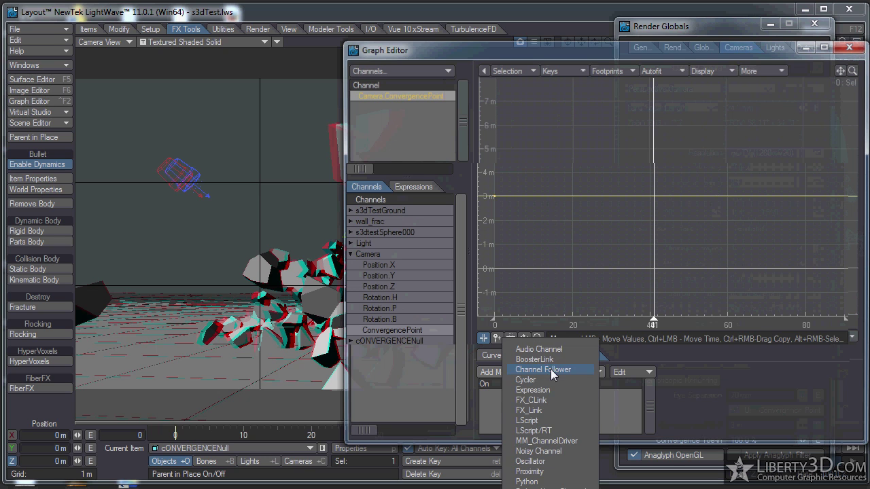
pyautogui.click(553, 370)
pyautogui.doubleClick(560, 396)
pyautogui.moveTo(314, 169); pyautogui.dragTo(315, 232)
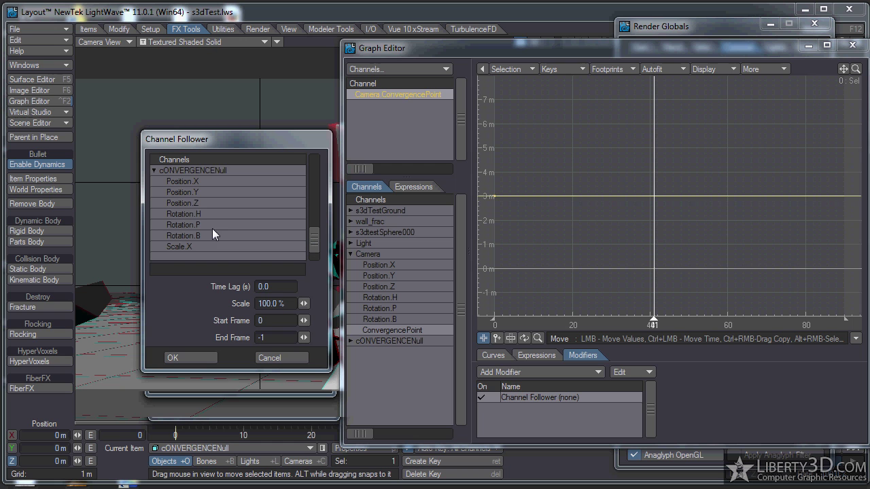
pyautogui.click(187, 202)
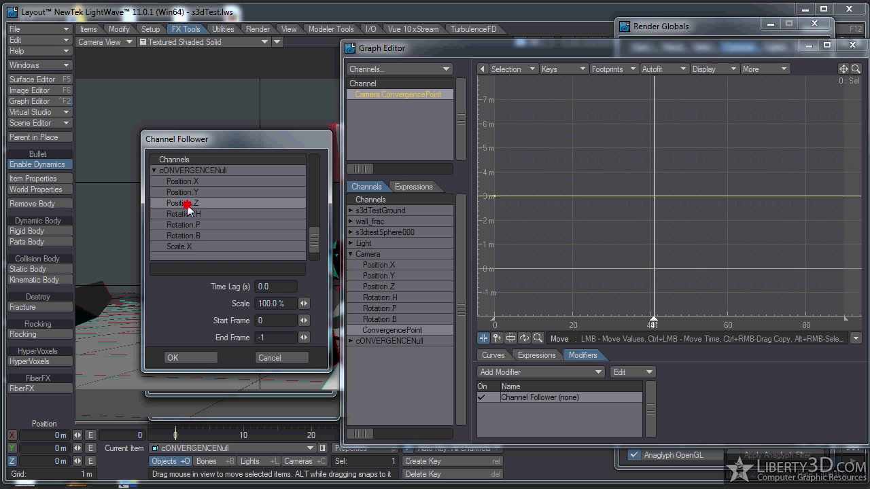
pyautogui.click(207, 359)
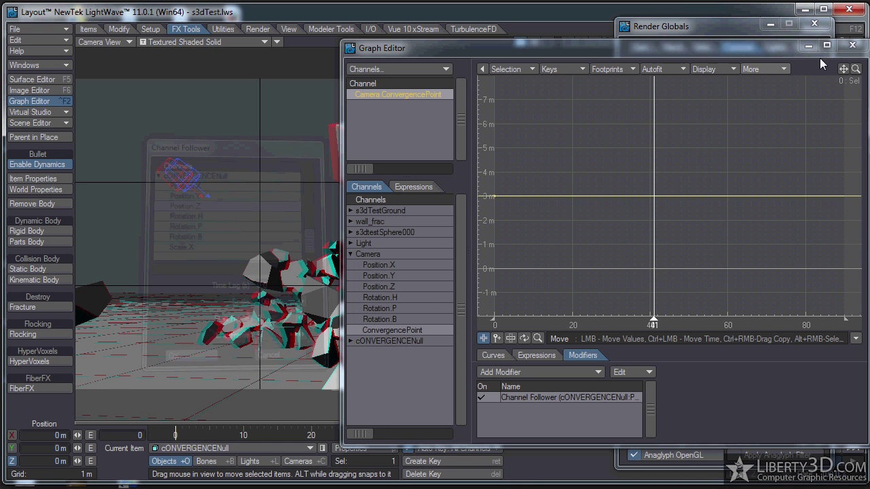
pyautogui.click(824, 35)
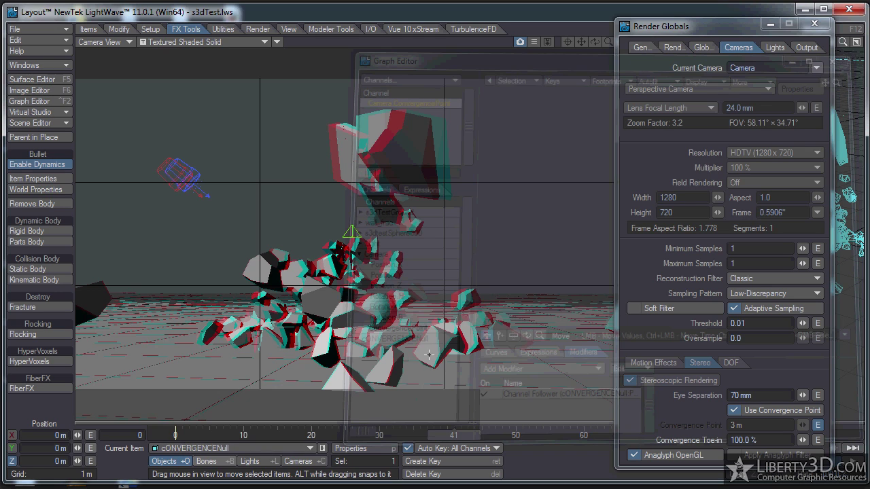
# Move cONVERGENCENull to Z 4.7734 m and key it at frame 0, giving a 7.7734 m convergence.
pyautogui.moveTo(429, 354); pyautogui.dragTo(429, 234, button='right')
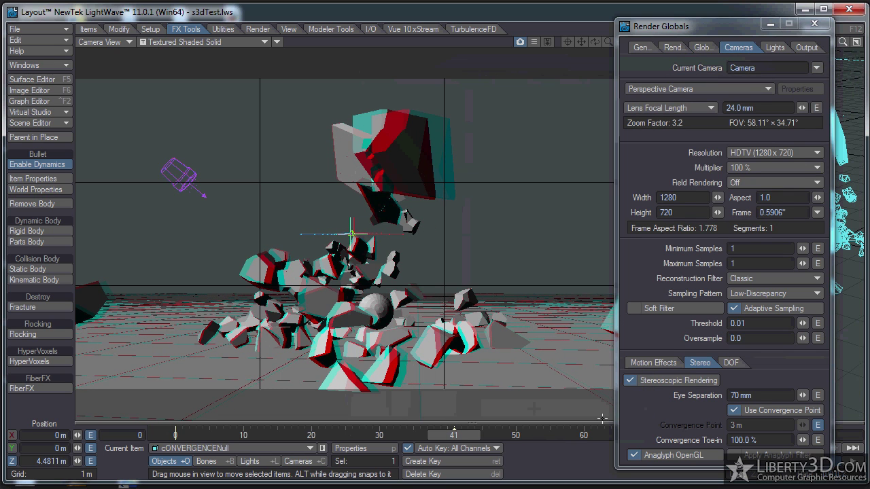
pyautogui.click(534, 433)
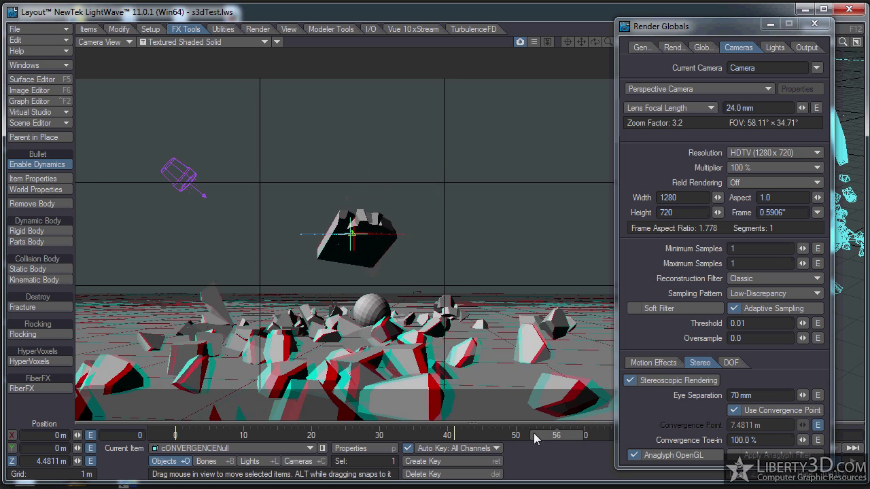
pyautogui.moveTo(534, 433); pyautogui.dragTo(475, 435)
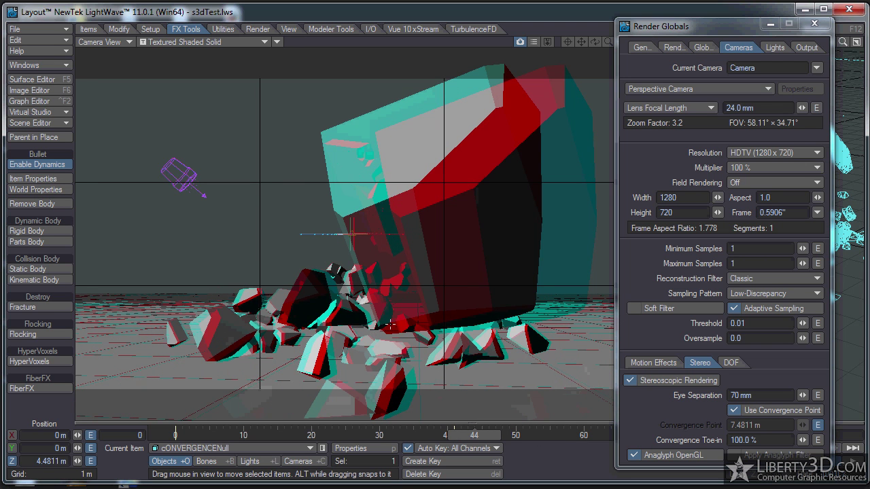
pyautogui.moveTo(391, 326); pyautogui.dragTo(434, 349)
pyautogui.press('Return')
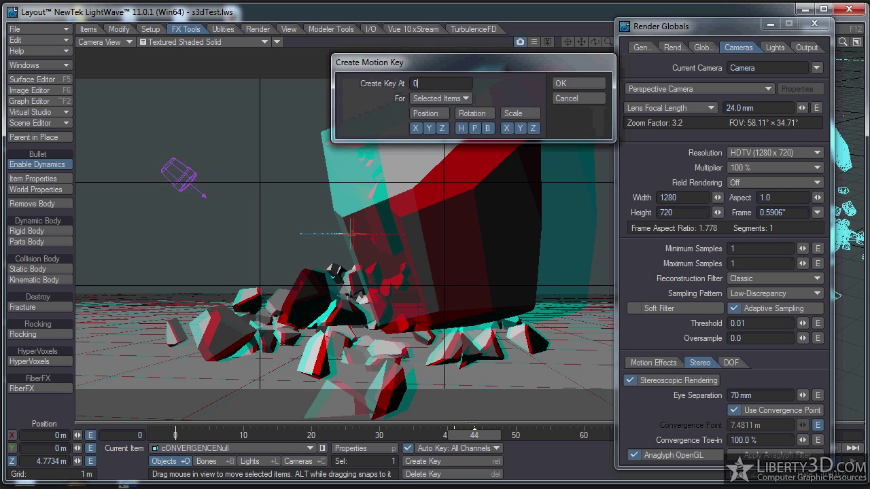
pyautogui.press('Return')
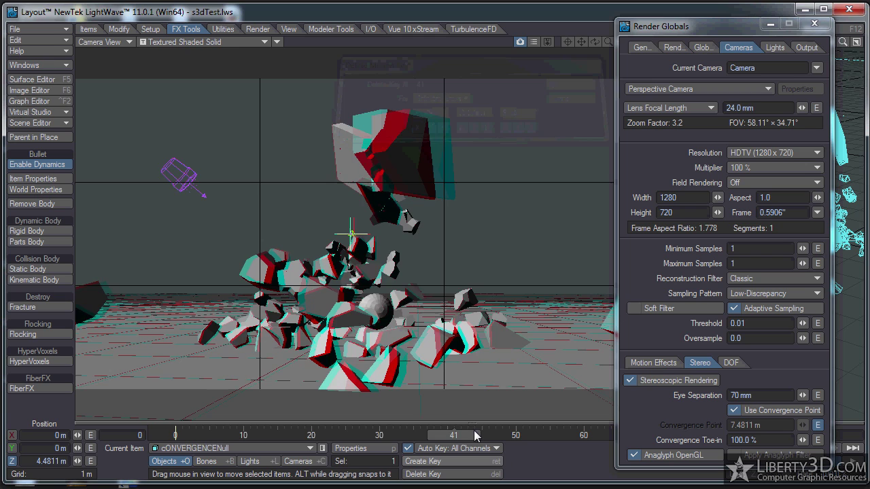
pyautogui.moveTo(453, 435); pyautogui.dragTo(366, 435)
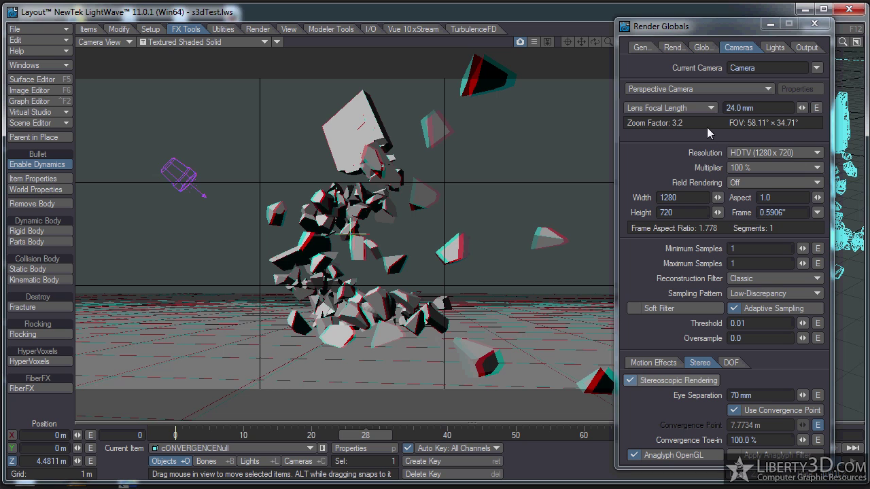
# Turn off built-in stereoscopic rendering and switch the camera type to Liberty3D Stereo Camera.
pyautogui.click(694, 385)
pyautogui.click(705, 89)
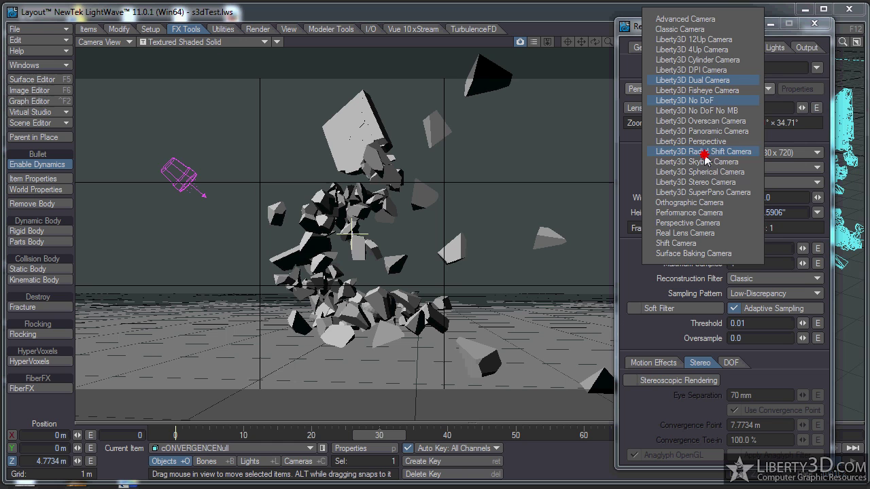
pyautogui.click(706, 181)
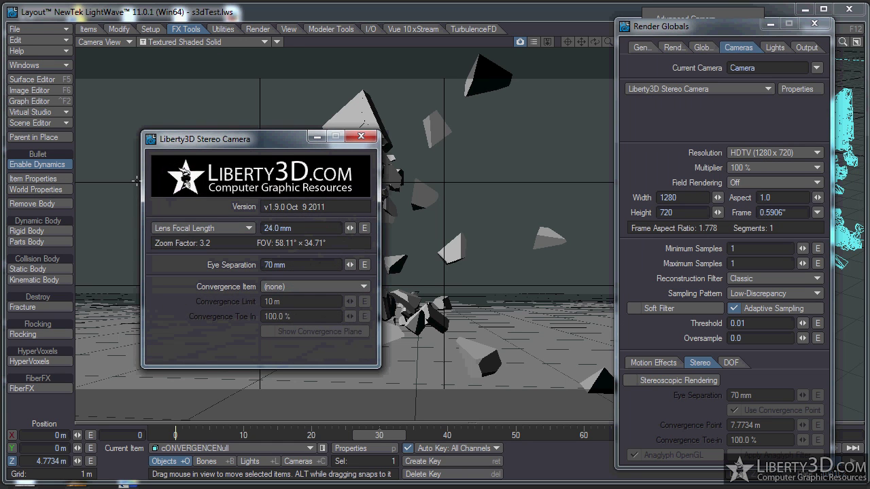
# Set Convergence Item to cONVERGENCENull, preview the convergence plane, then hide it and close the properties.
pyautogui.click(292, 285)
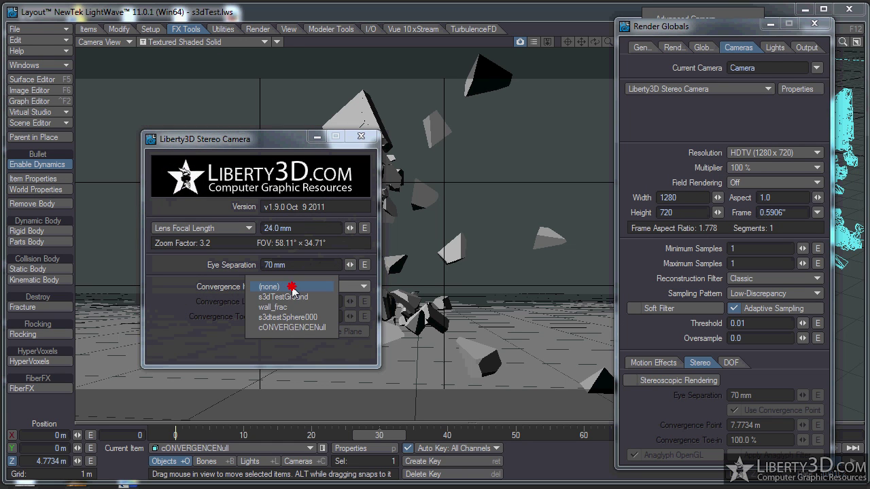
pyautogui.click(297, 327)
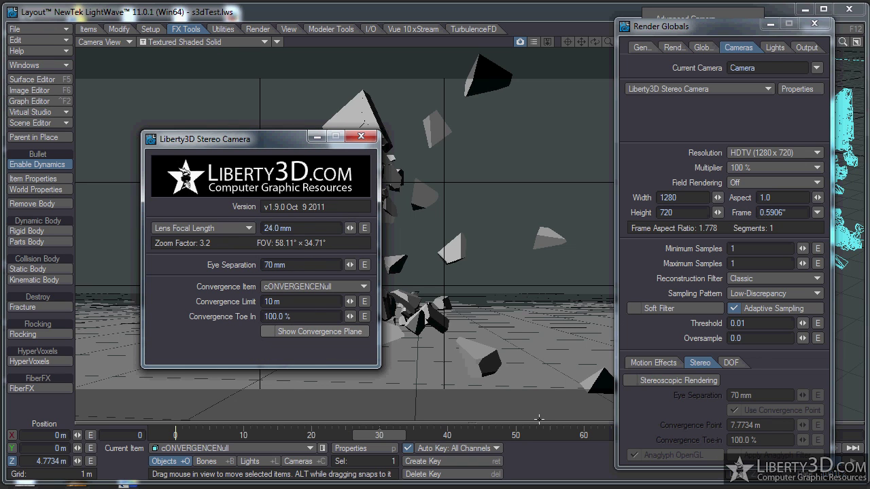
pyautogui.click(291, 332)
pyautogui.moveTo(291, 139); pyautogui.dragTo(253, 139)
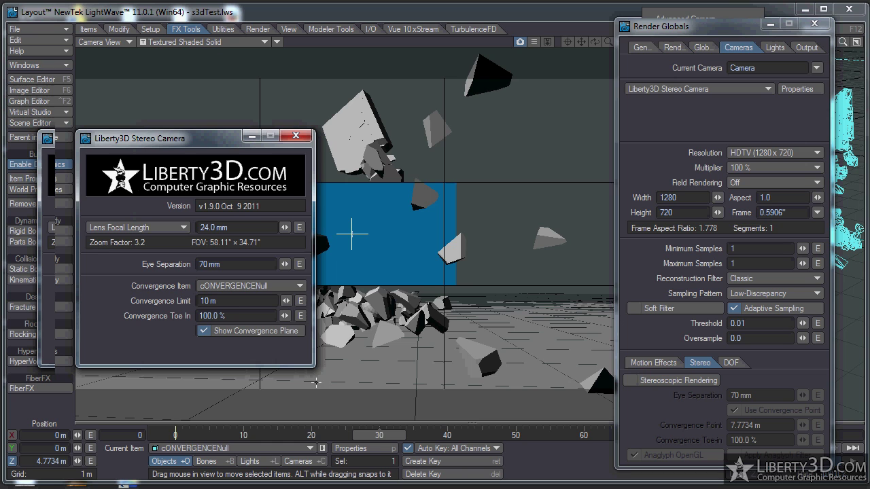
pyautogui.click(287, 331)
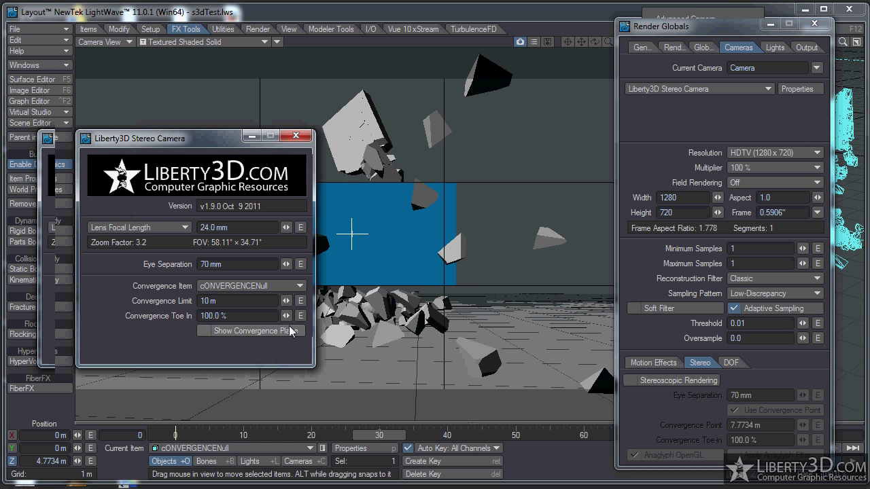
pyautogui.click(295, 136)
pyautogui.click(691, 128)
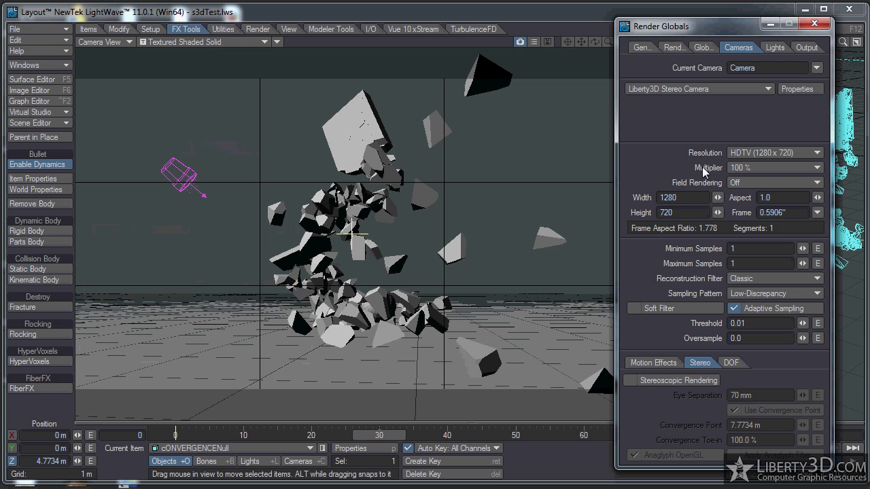
pyautogui.press('F9')
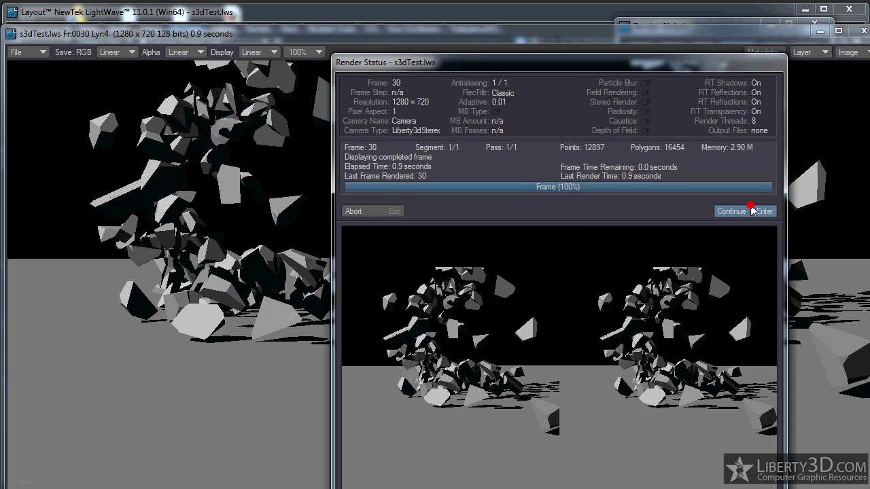
pyautogui.click(753, 211)
pyautogui.moveTo(771, 38)
pyautogui.mouseDown()
pyautogui.moveTo(766, 63)
pyautogui.moveTo(775, 41)
pyautogui.mouseUp()
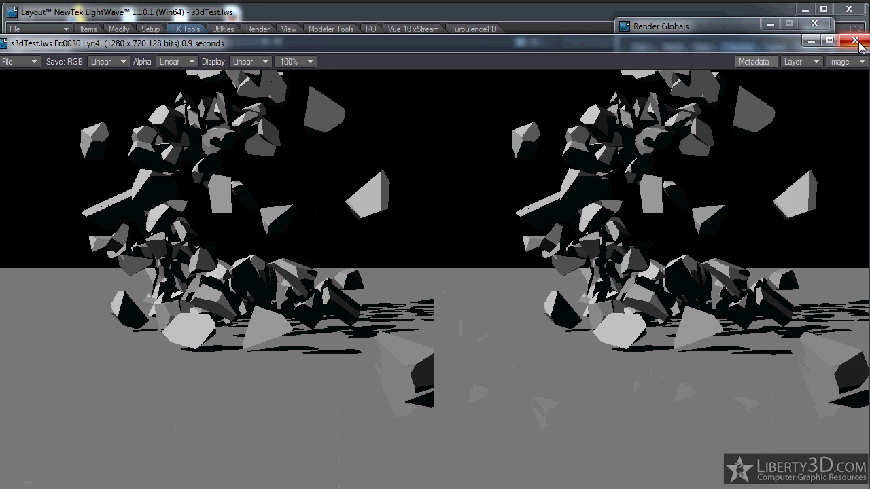
pyautogui.click(855, 41)
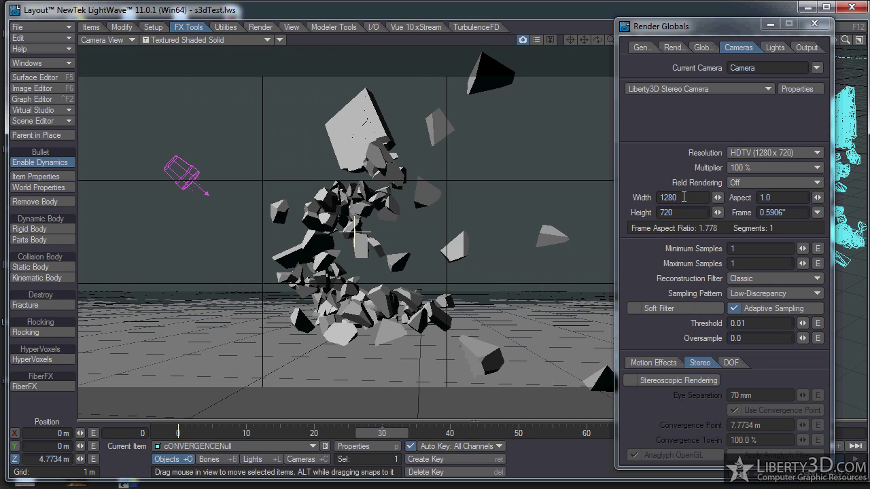
pyautogui.click(684, 197)
# Apply the 2560 width and render frame 30 as a 2560 × 720 side-by-side stereo pair, then close the viewer.
pyautogui.press('Tab')
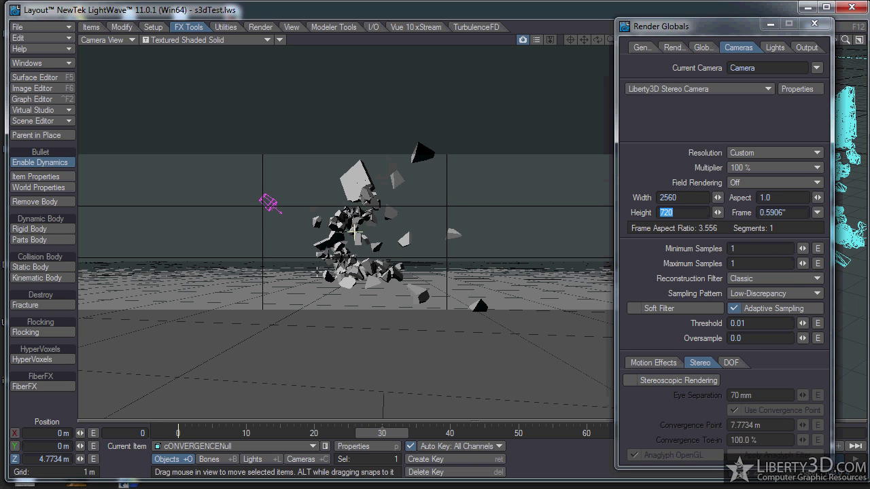
pyautogui.press('F9')
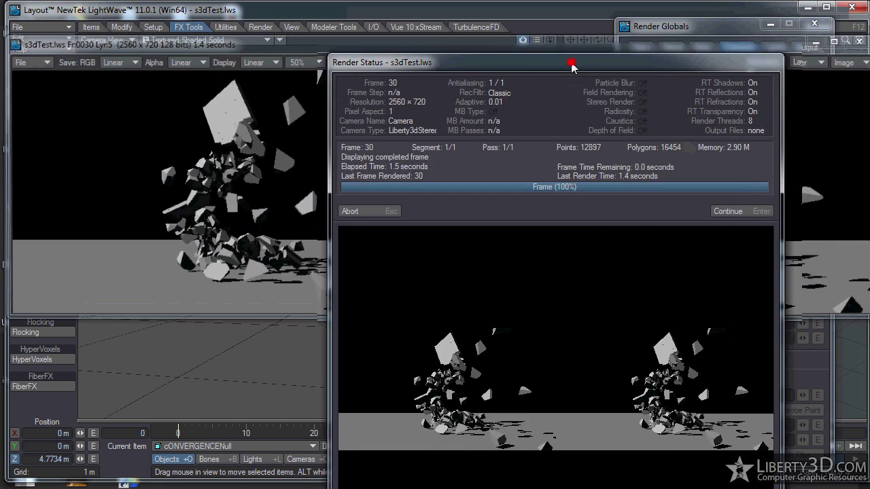
pyautogui.moveTo(571, 64); pyautogui.dragTo(485, 14)
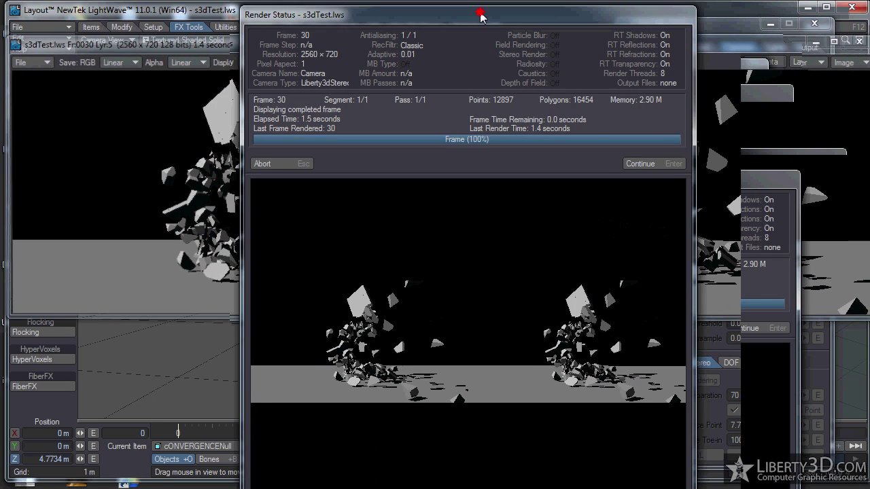
pyautogui.click(658, 170)
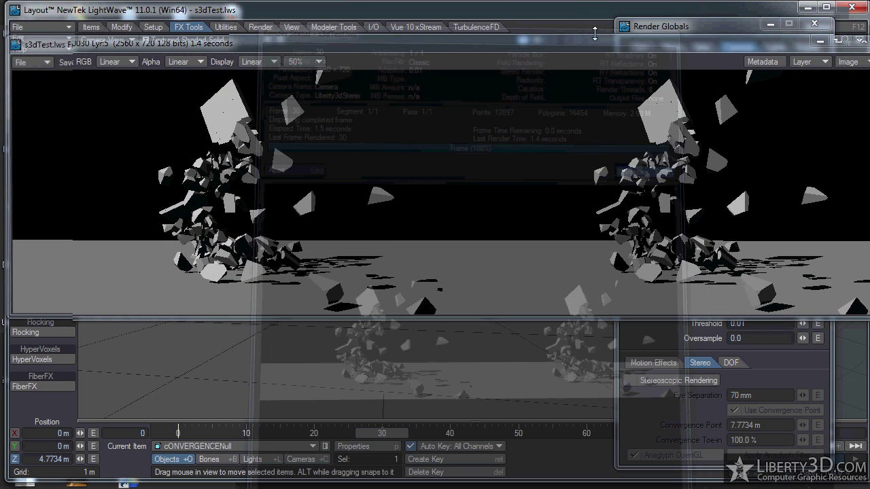
pyautogui.moveTo(594, 40); pyautogui.dragTo(589, 56)
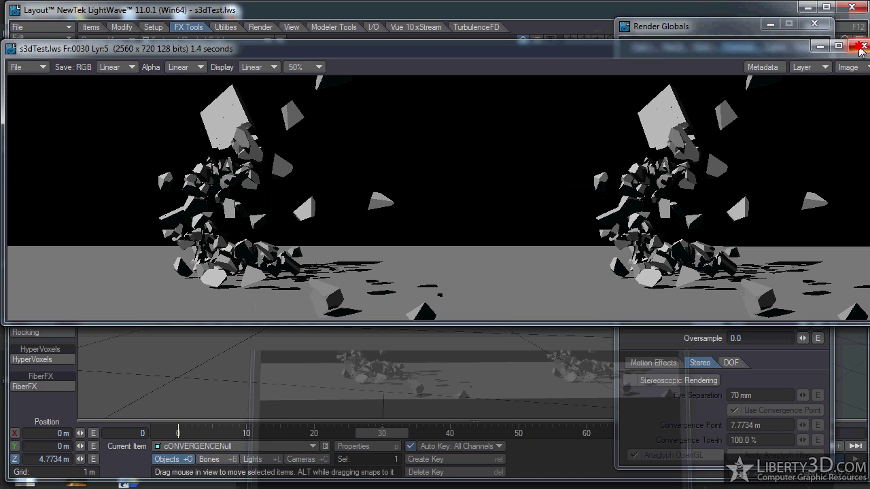
pyautogui.click(860, 48)
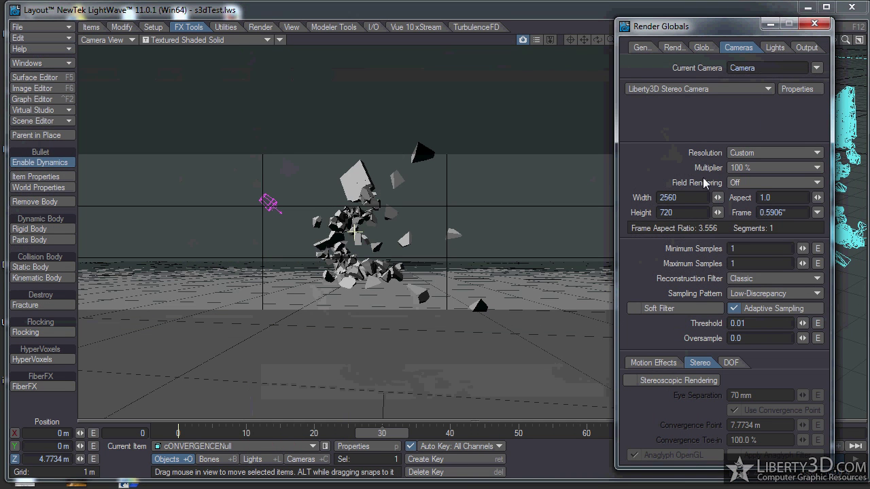
# Set render Width to 1280 and pixel Aspect to 2.0, then test-render the stereo frame.
pyautogui.click(683, 198)
pyautogui.write('1280')
pyautogui.press('Tab')
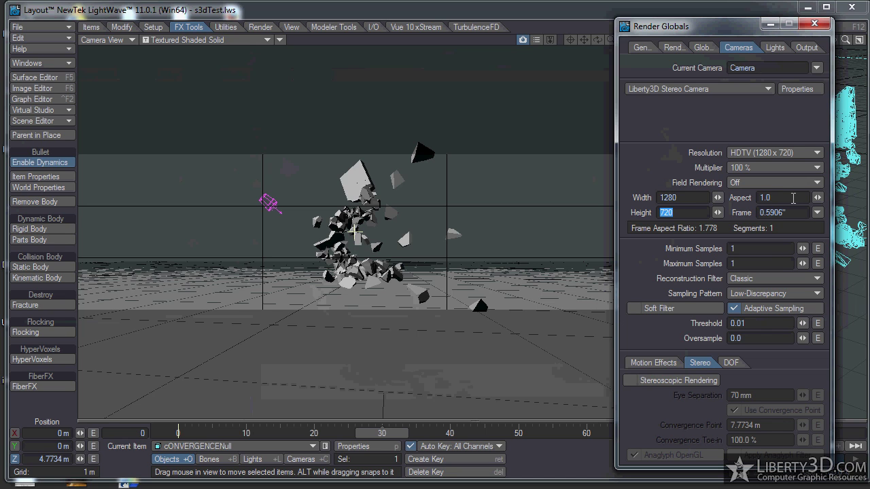
pyautogui.click(793, 198)
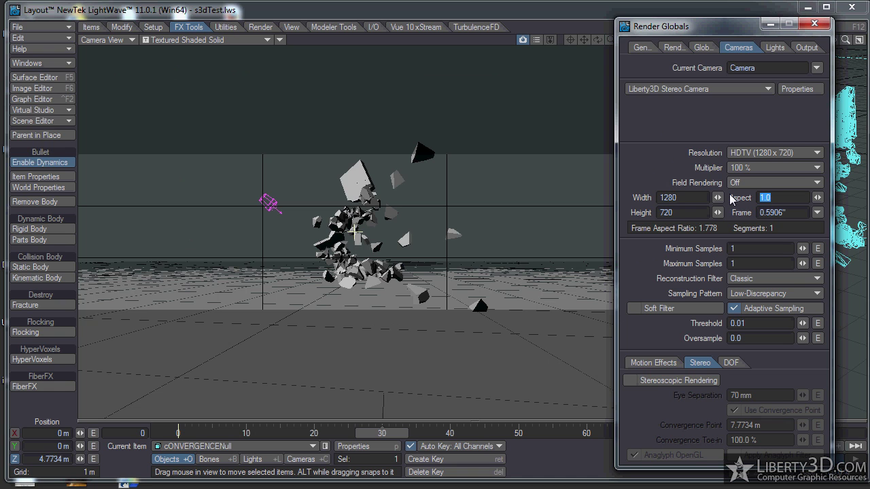
pyautogui.write('2')
pyautogui.press('Tab')
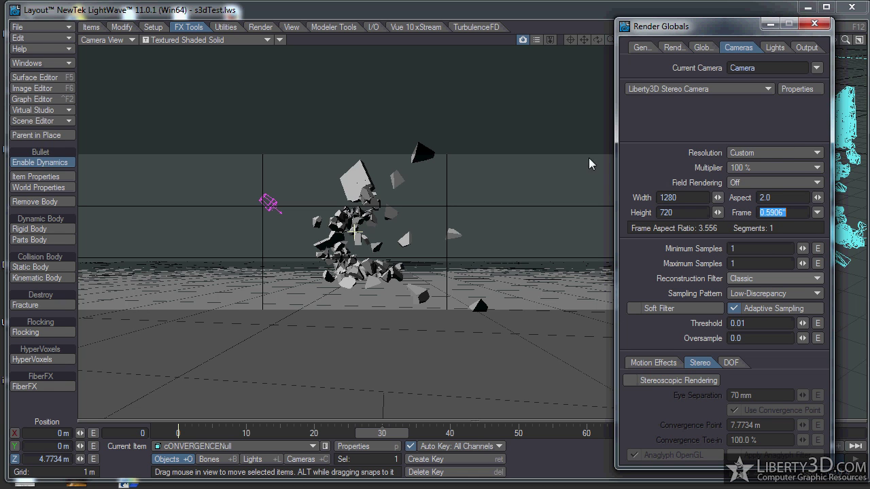
pyautogui.press('F9')
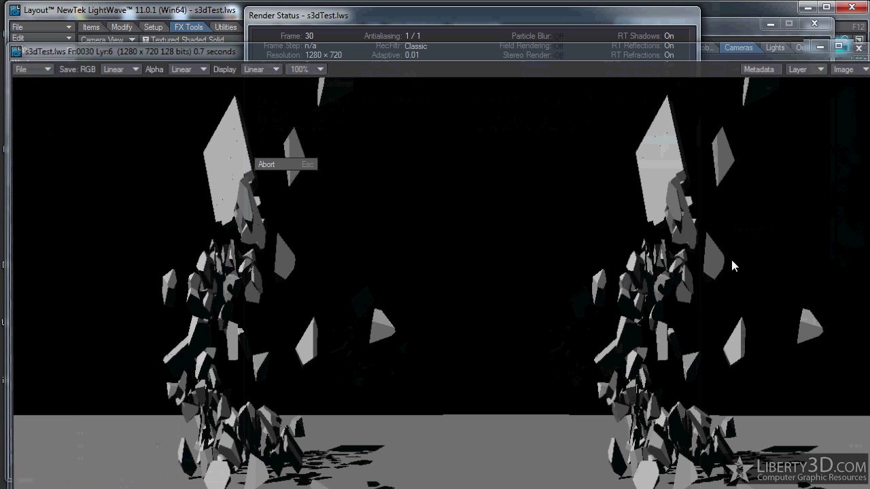
pyautogui.click(663, 163)
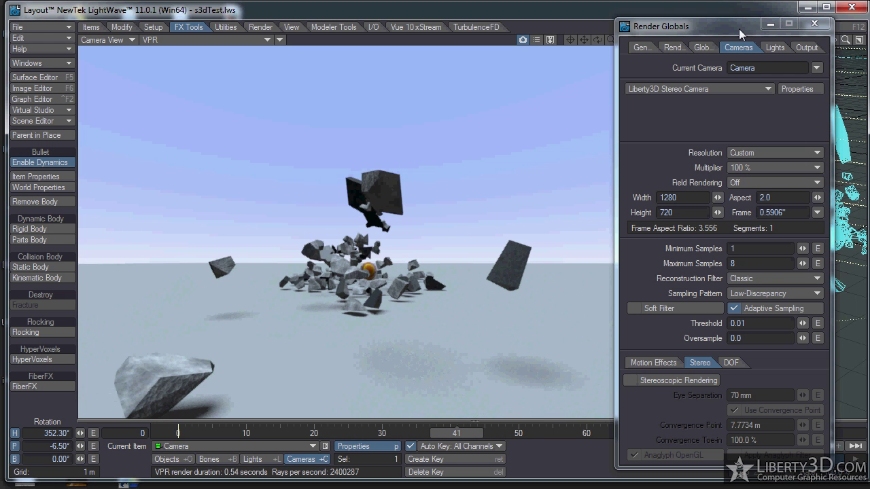
# Set pixel Aspect to 1.0 and Width to 1280*2 (2560), then render frame 41 at 2560 × 720.
pyautogui.moveTo(741, 34); pyautogui.dragTo(802, 39)
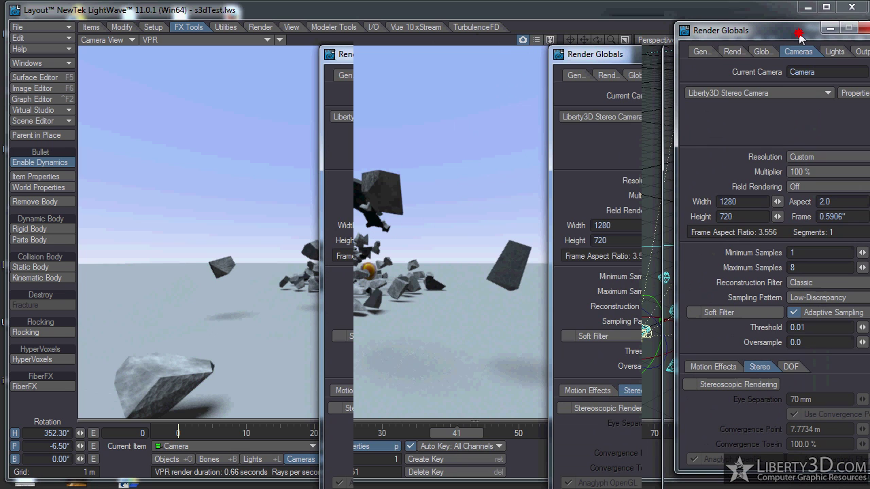
pyautogui.moveTo(650, 9)
pyautogui.mouseDown()
pyautogui.moveTo(652, 41)
pyautogui.moveTo(653, 3)
pyautogui.mouseUp()
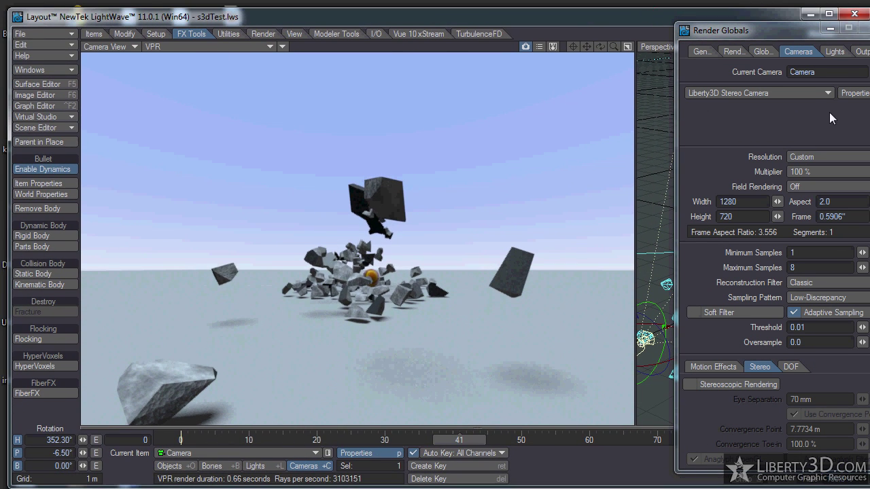
pyautogui.click(823, 198)
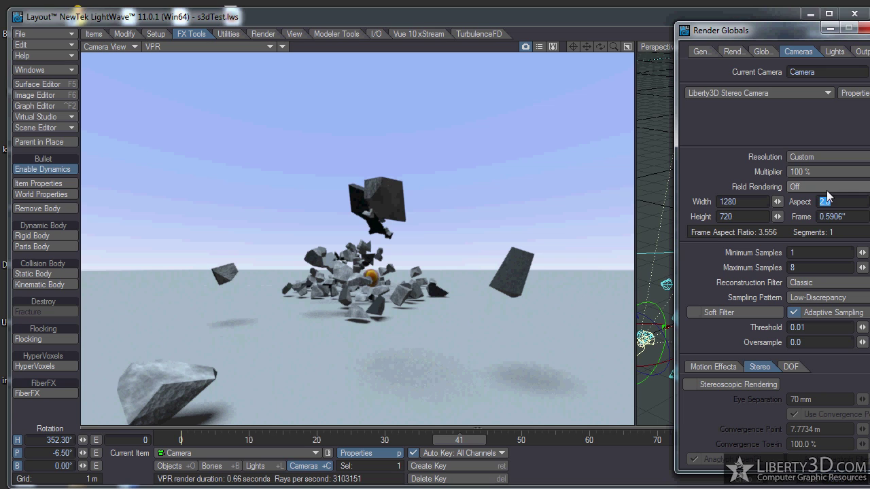
pyautogui.write('1')
pyautogui.press('Tab')
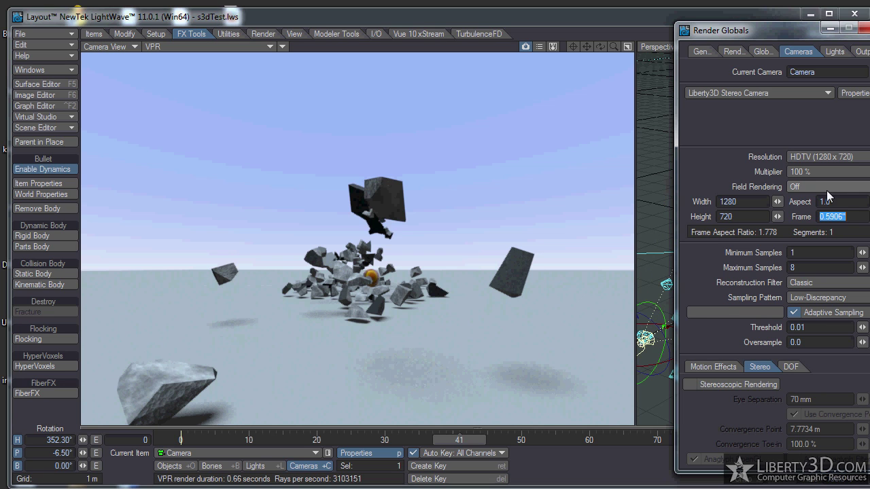
pyautogui.click(748, 200)
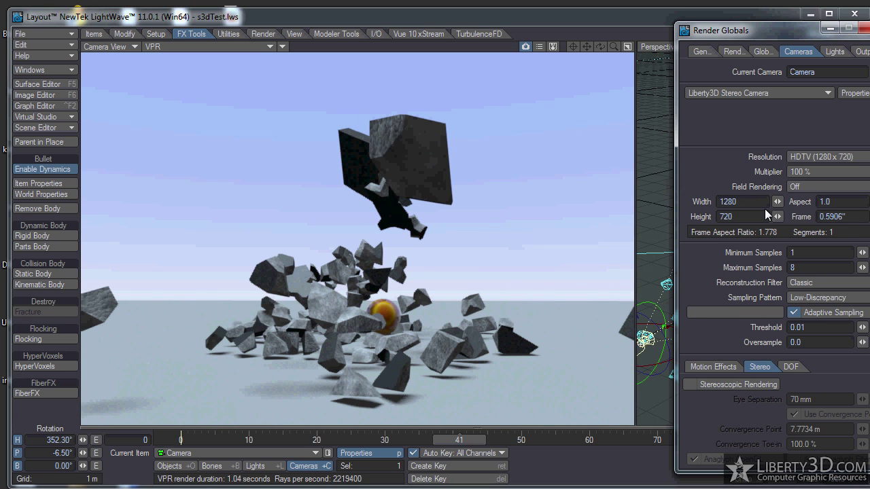
pyautogui.write('*2')
pyautogui.press('Tab')
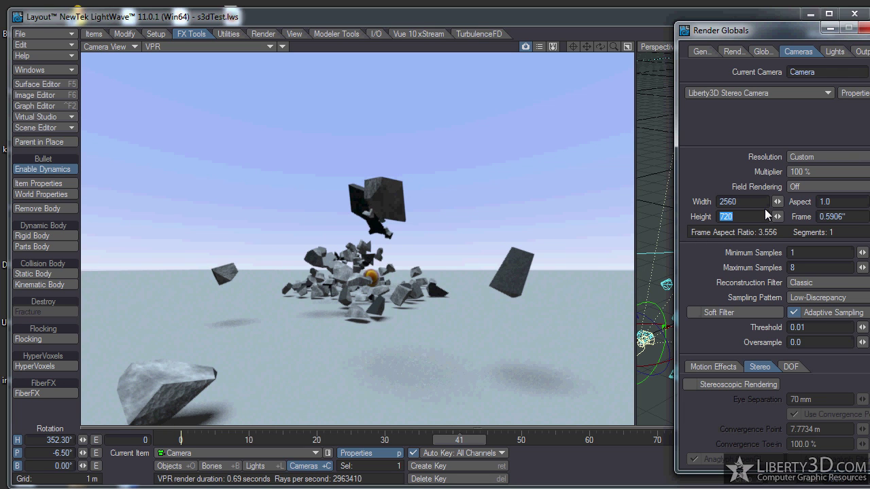
pyautogui.press('F9')
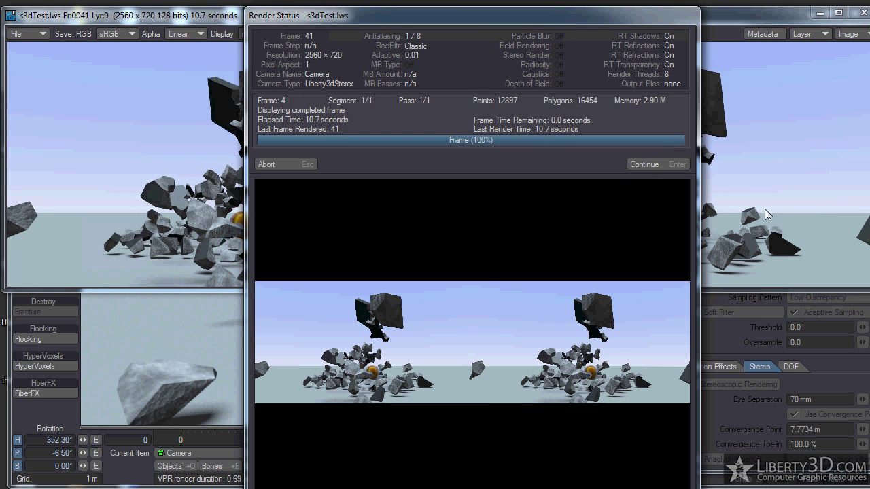
pyautogui.click(645, 164)
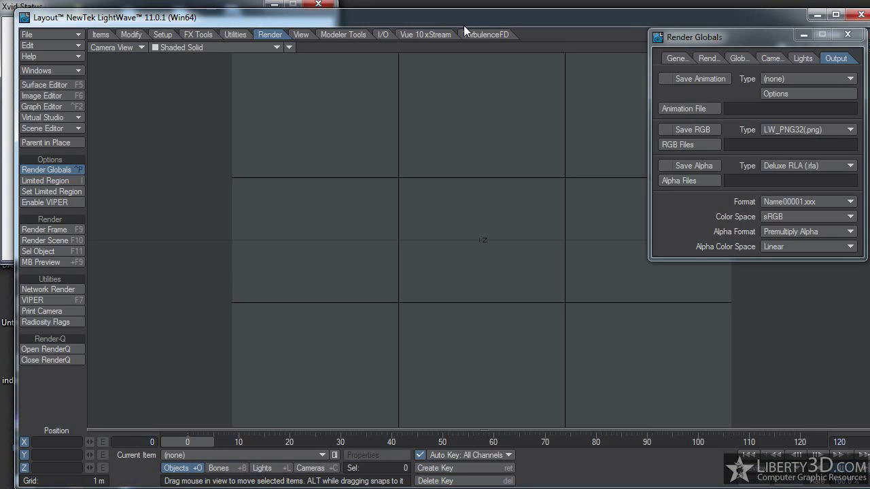
# Load the first rendered frame s3dTest_rgb00001.png into the Image Editor.
pyautogui.click(60, 33)
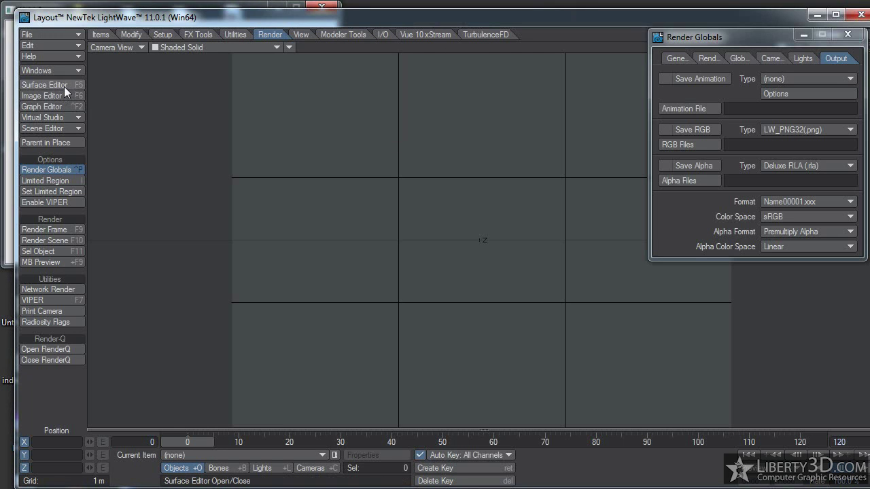
pyautogui.click(60, 96)
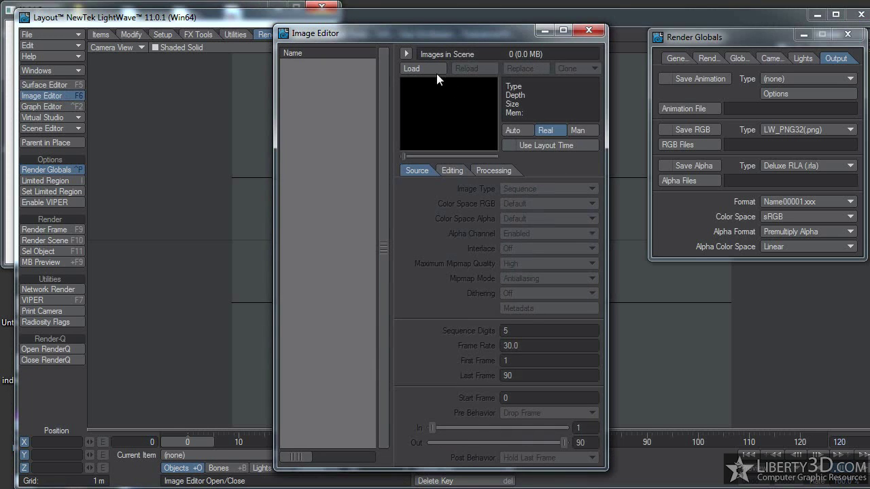
pyautogui.click(435, 71)
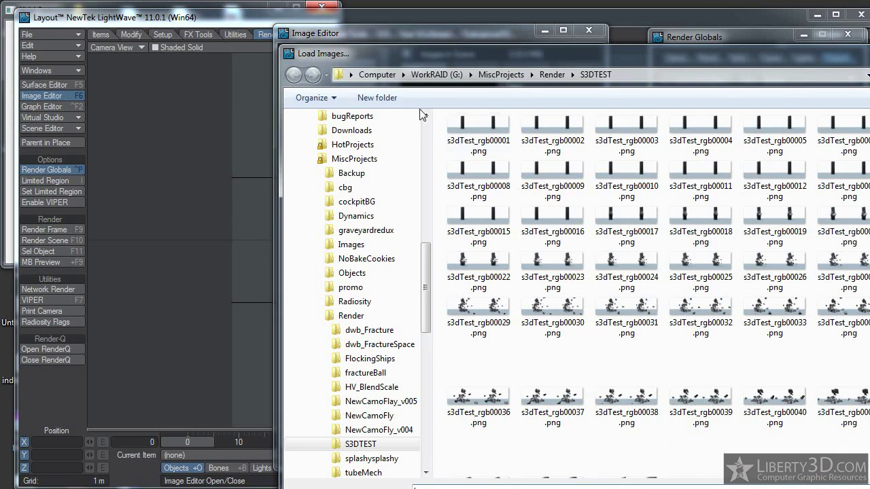
pyautogui.click(468, 129)
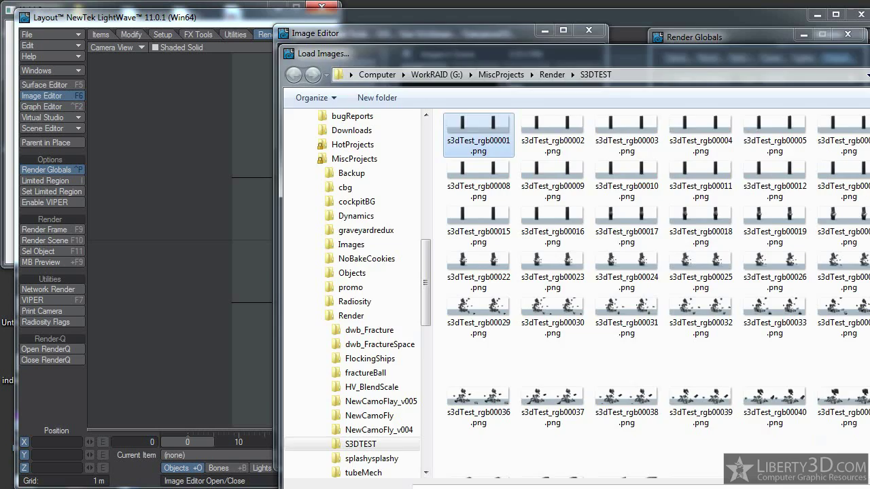
pyautogui.doubleClick(467, 129)
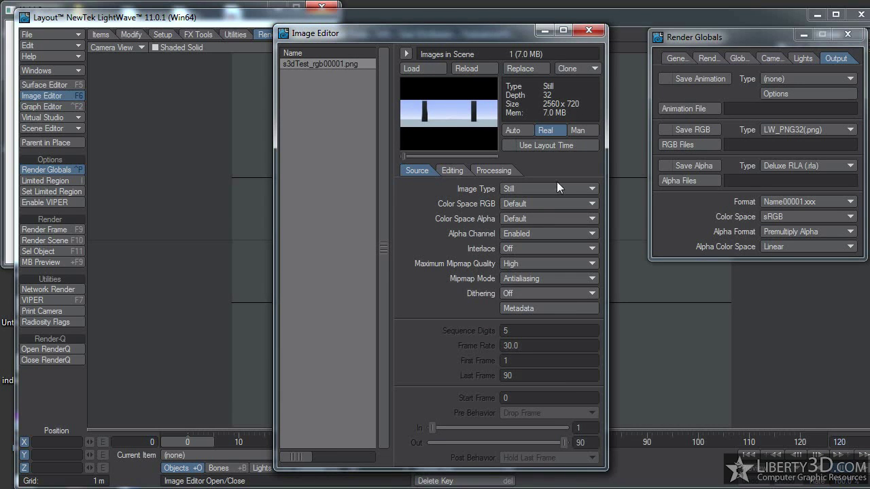
# Set the image type to Sequence with a frame rate of 24.
pyautogui.click(515, 190)
pyautogui.click(513, 199)
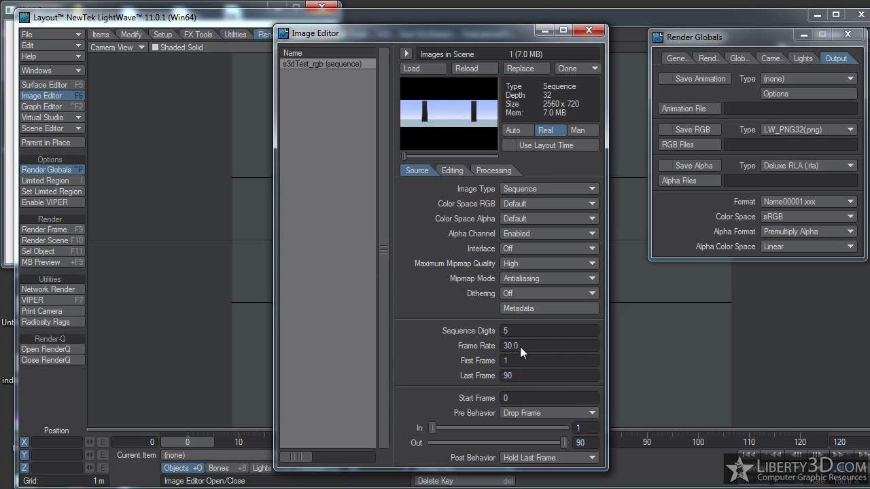
pyautogui.click(520, 347)
pyautogui.write('24')
pyautogui.press('Tab')
# Close the Image Editor and set the scene's Frames Per Second to 24 in Preferences.
pyautogui.click(589, 30)
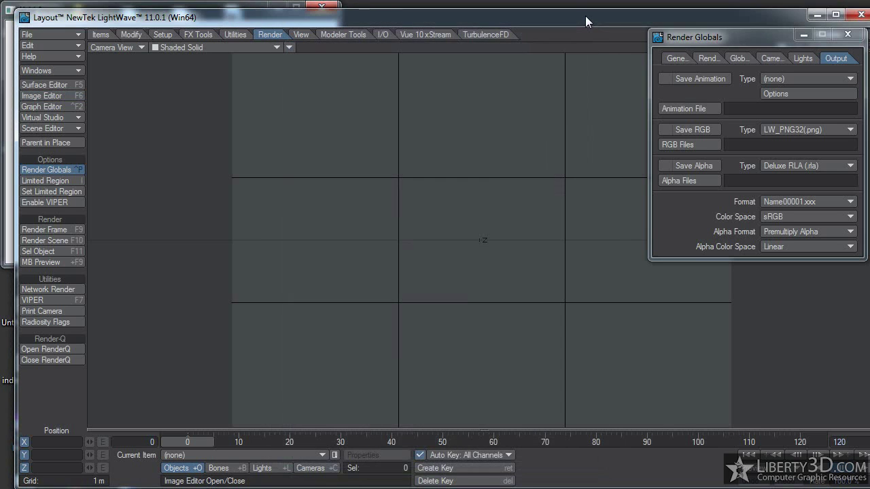
pyautogui.press('o')
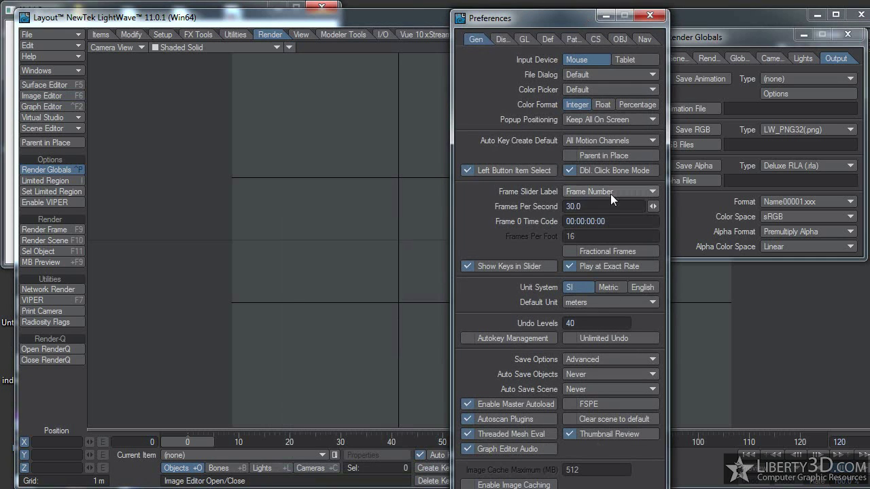
pyautogui.write('24')
pyautogui.press('Tab')
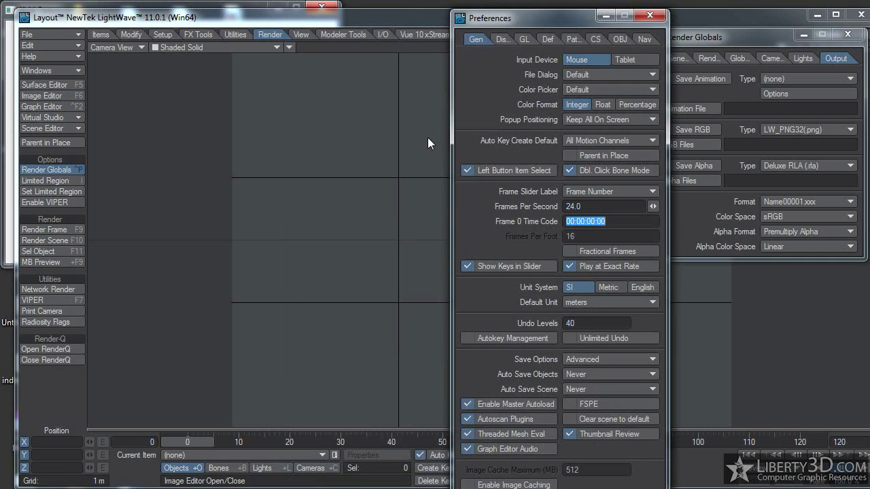
pyautogui.click(650, 14)
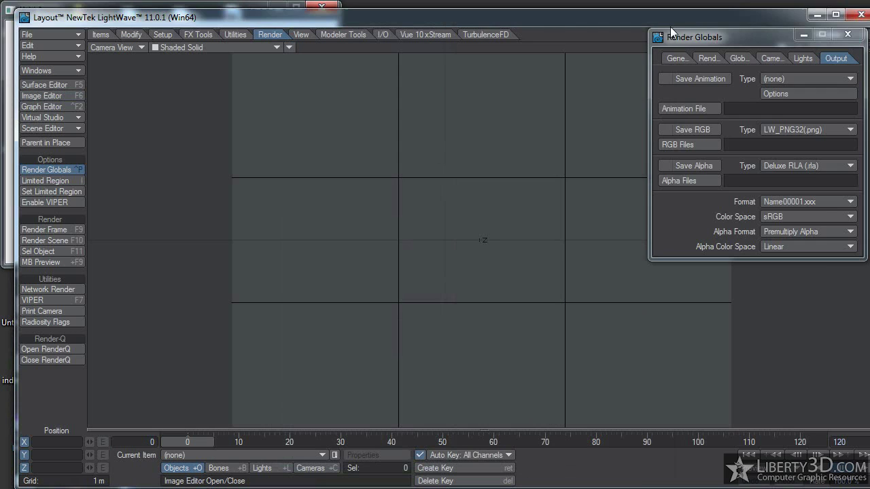
# Set the camera resolution to the HDTV (1280 x 720) preset in Render Globals.
pyautogui.click(774, 58)
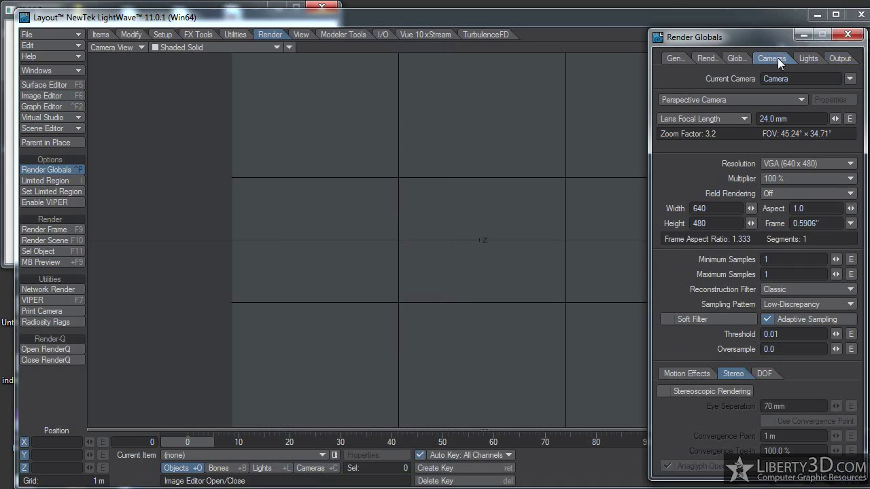
pyautogui.click(771, 164)
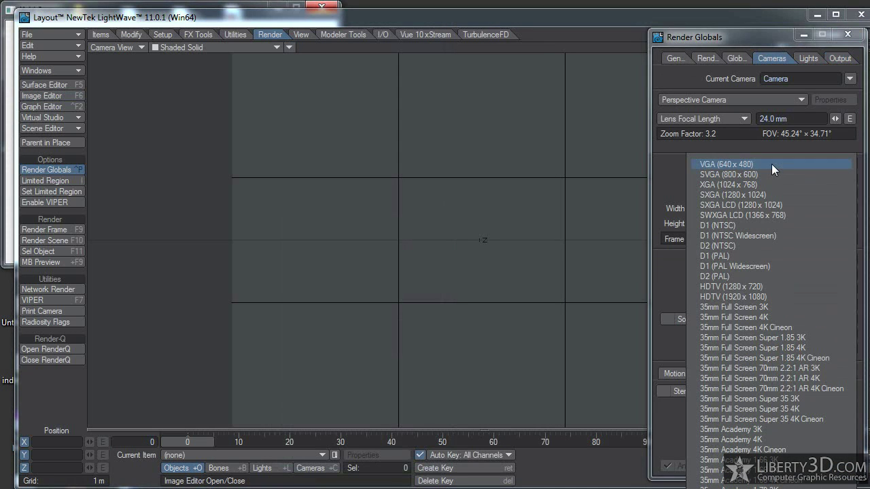
pyautogui.click(753, 287)
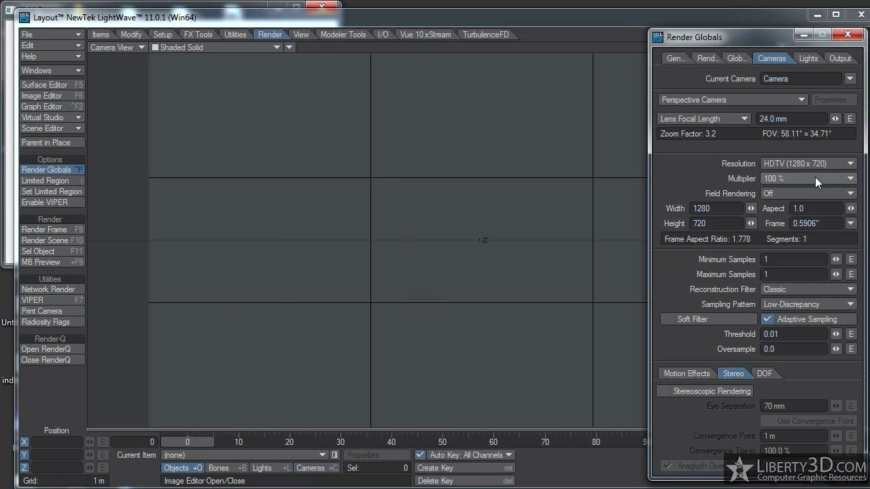
pyautogui.click(849, 36)
# Set Camera View Background to Background Image in the display preferences.
pyautogui.moveTo(768, 22); pyautogui.dragTo(758, 19)
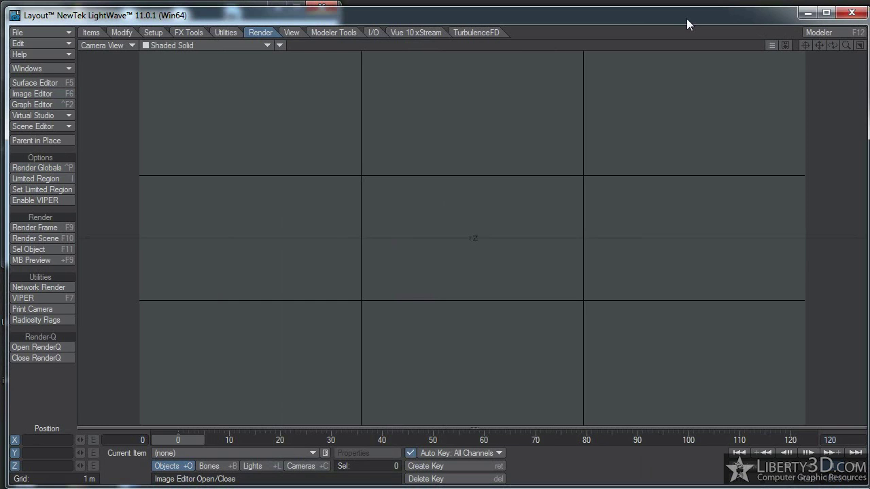
pyautogui.moveTo(687, 19); pyautogui.dragTo(688, 11)
pyautogui.press('o')
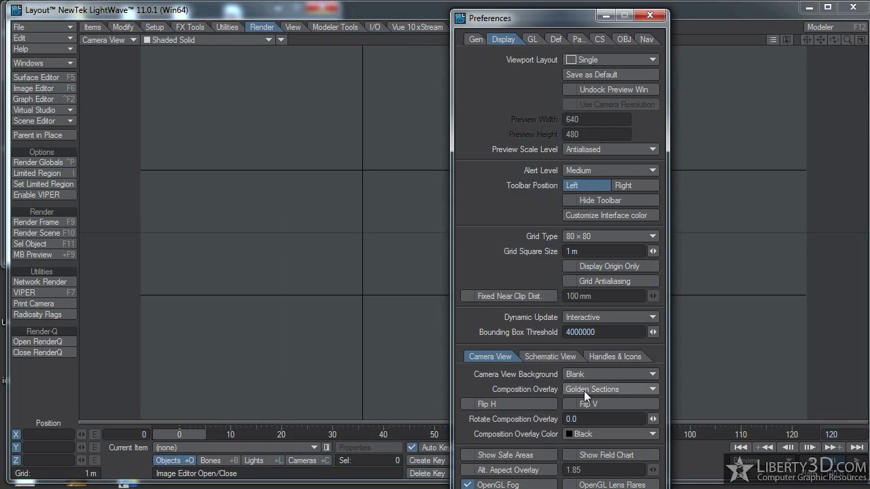
pyautogui.click(596, 376)
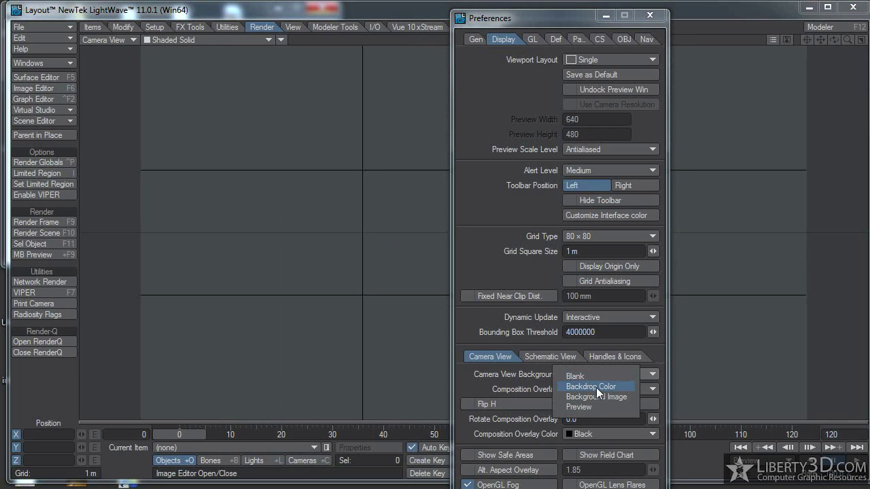
pyautogui.click(595, 401)
pyautogui.click(652, 15)
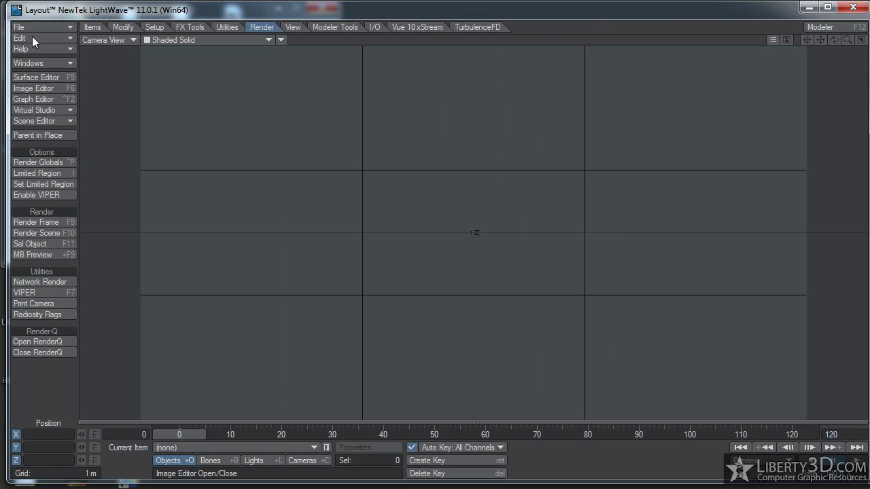
# Choose the s3dTest_rgb sequence as the background image in Compositing Options.
pyautogui.click(27, 64)
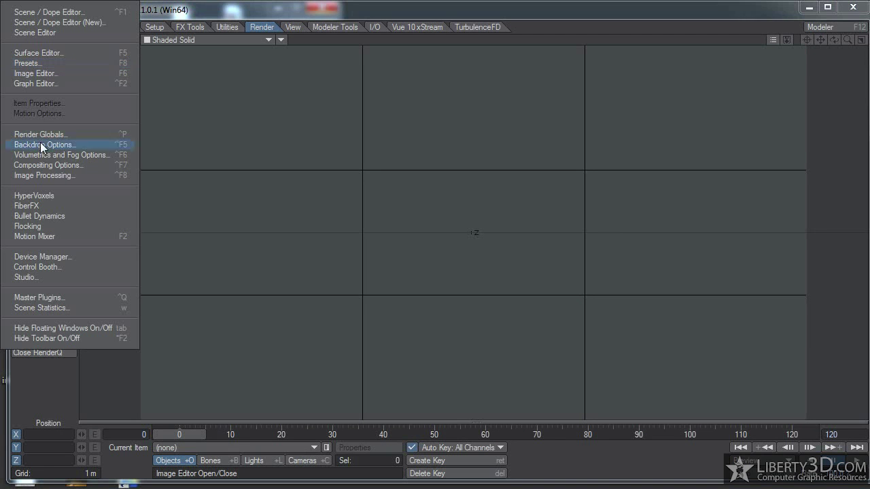
pyautogui.click(105, 170)
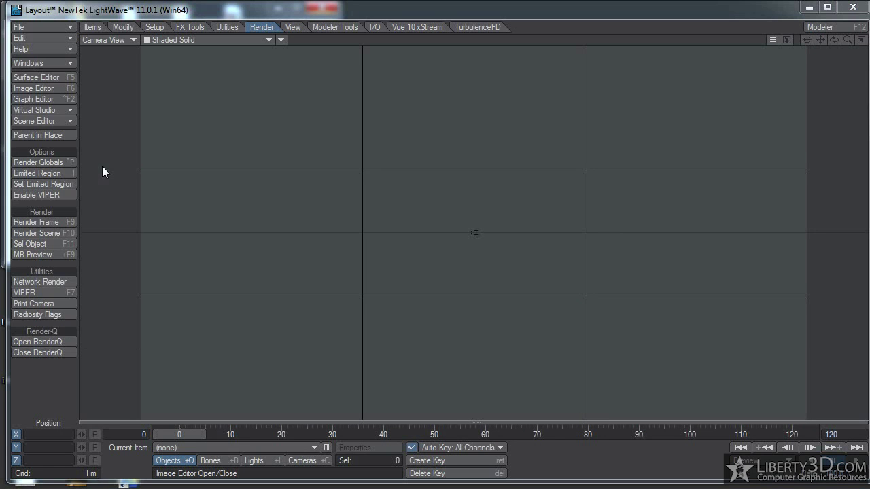
pyautogui.click(454, 147)
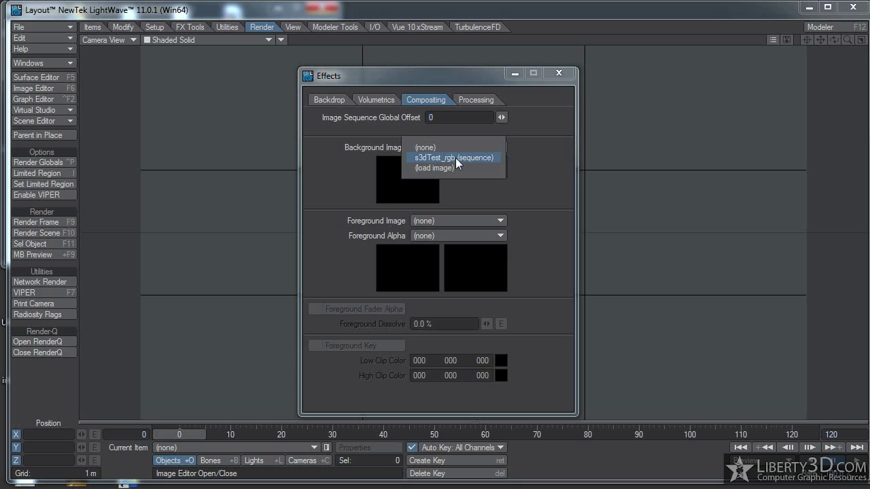
pyautogui.click(456, 158)
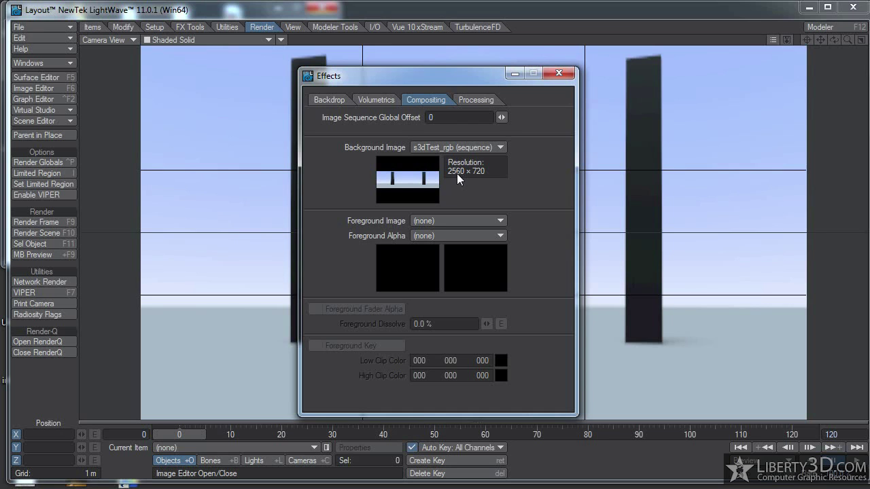
pyautogui.click(558, 71)
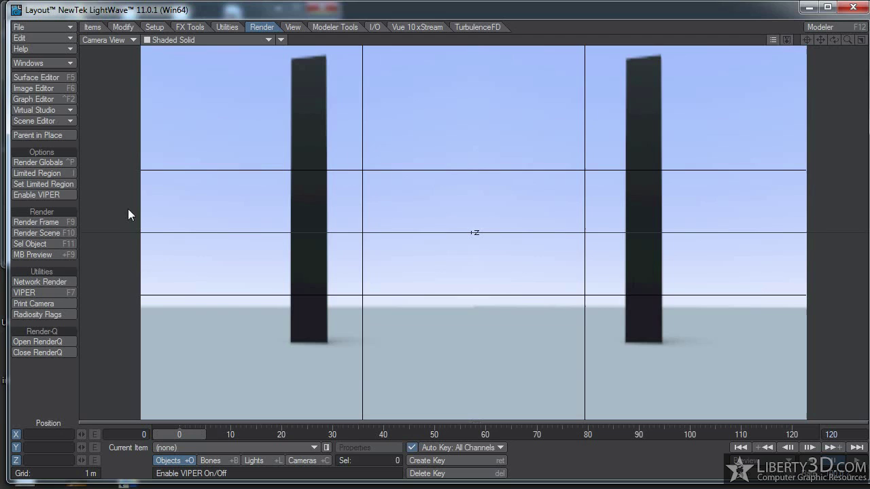
pyautogui.click(834, 434)
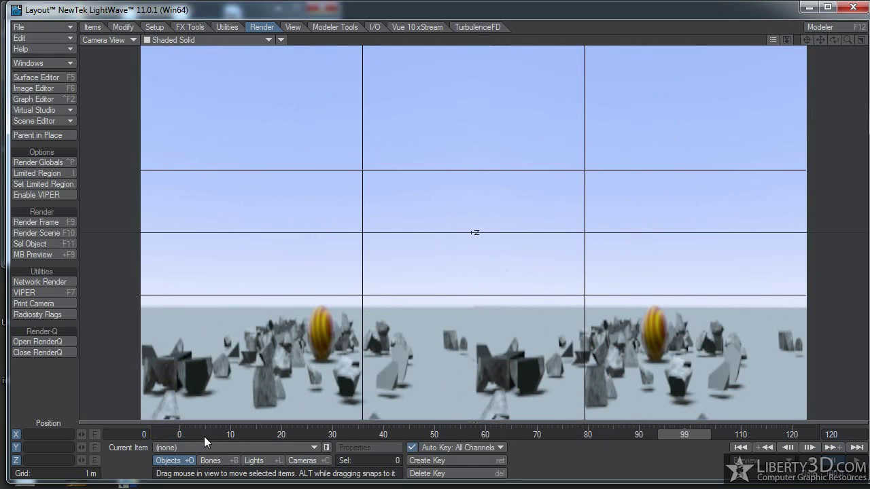
# Set the scene's end frame to 90 and play the animation through.
pyautogui.click(832, 435)
pyautogui.write('90')
pyautogui.press('Return')
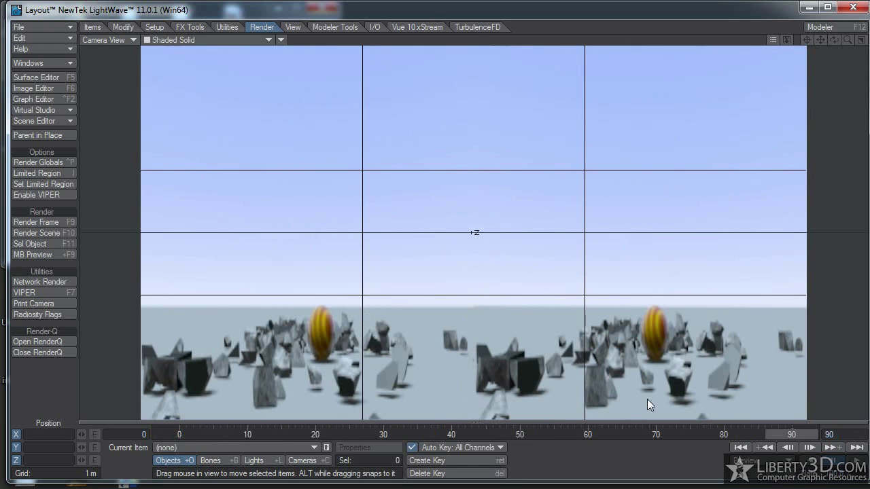
pyautogui.click(788, 447)
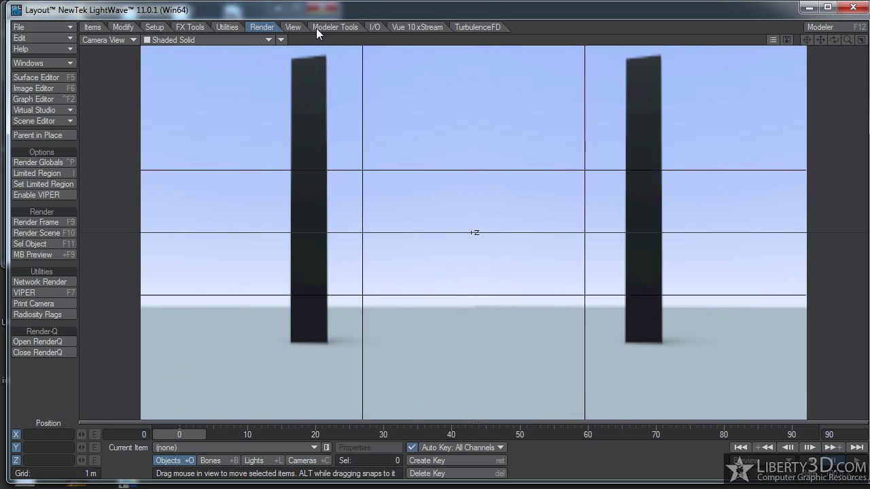
pyautogui.click(376, 28)
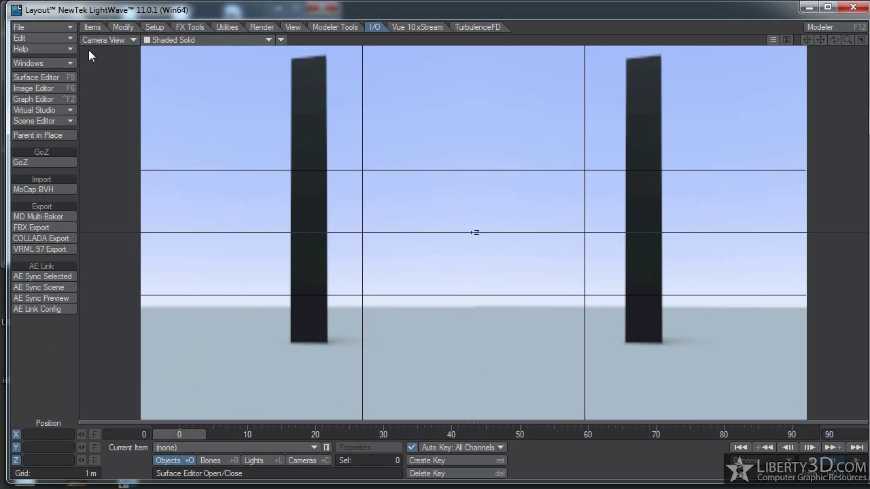
# In Render Globals output settings, set the animation file name to S3DTEST.
pyautogui.click(264, 29)
pyautogui.click(45, 161)
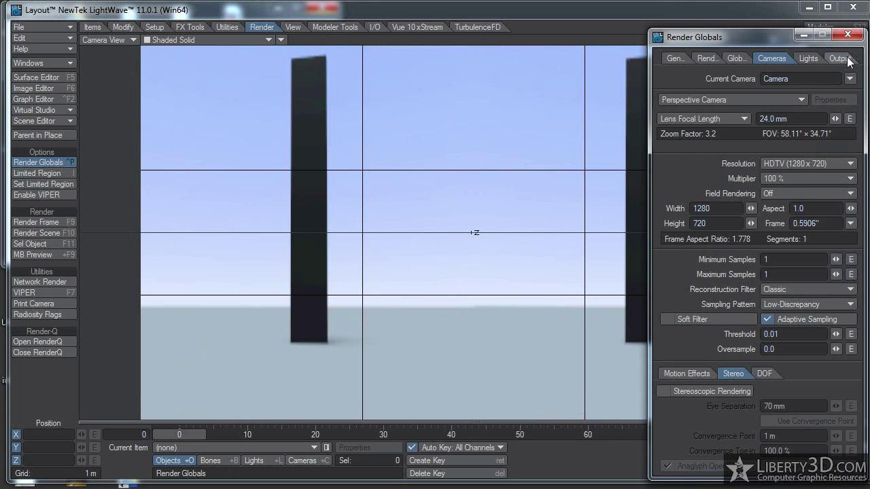
pyautogui.click(847, 59)
pyautogui.click(716, 82)
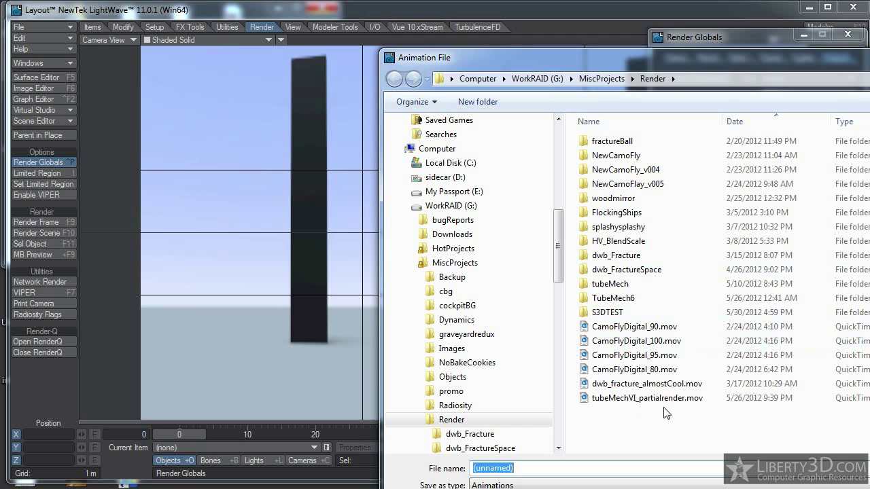
pyautogui.write('s')
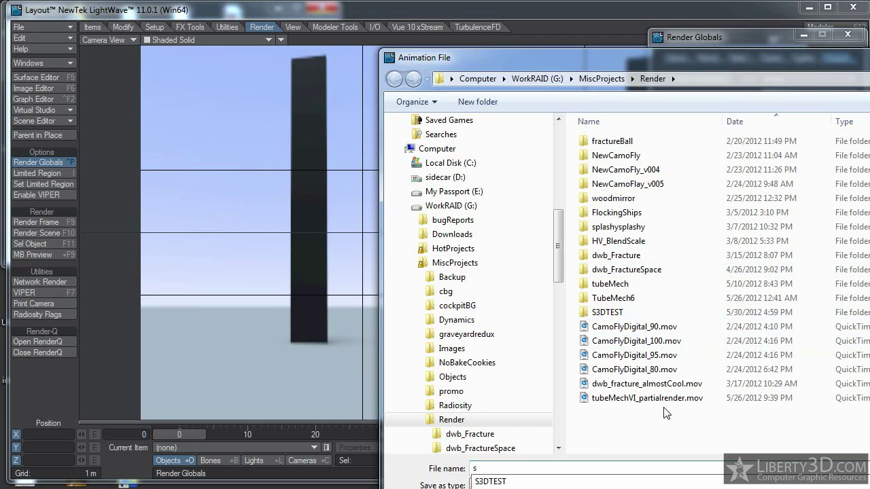
pyautogui.press('Down')
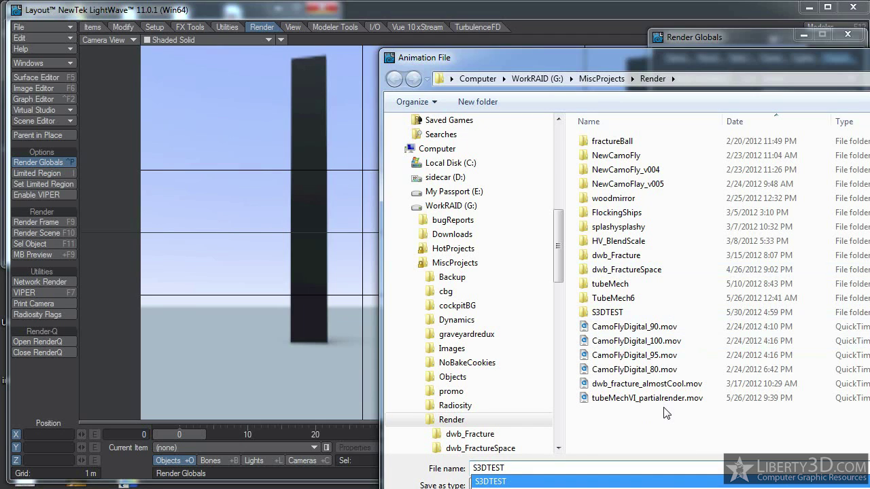
pyautogui.write('.avi')
pyautogui.press('Return')
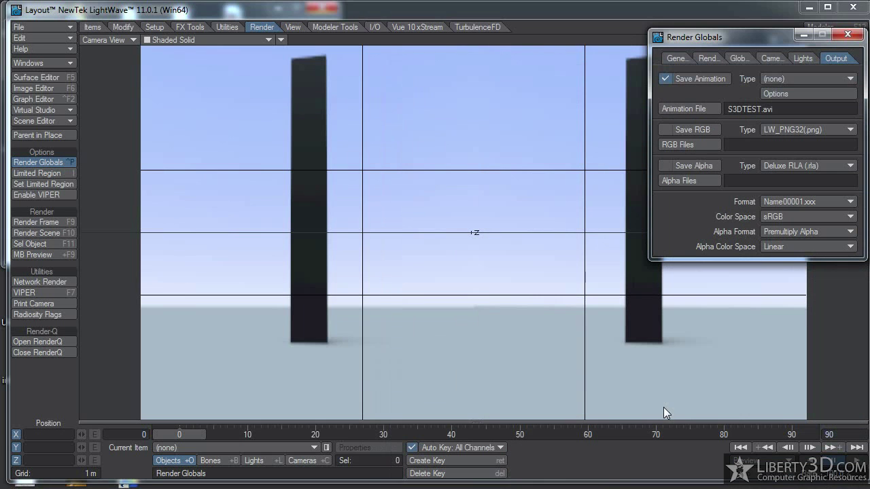
# Save the animation as AVI using the Xvid MPEG-4 Codec with the Xvid HD 720 profile.
pyautogui.click(799, 76)
pyautogui.click(791, 94)
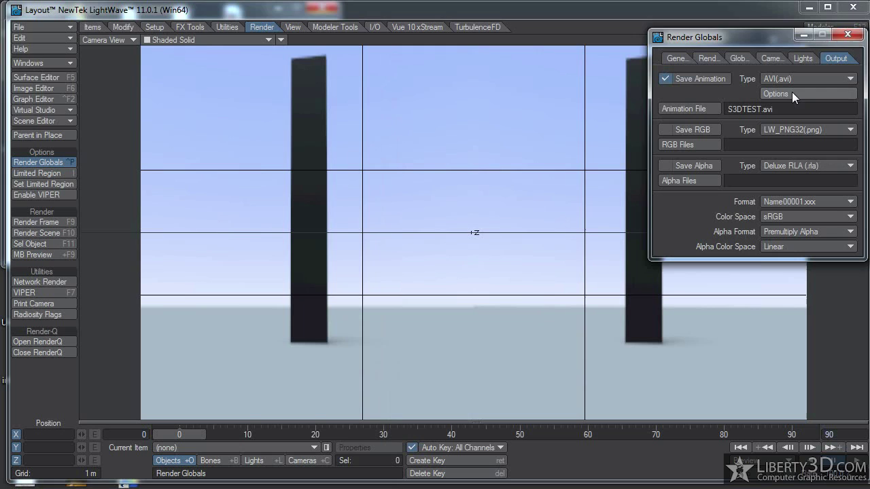
pyautogui.click(792, 93)
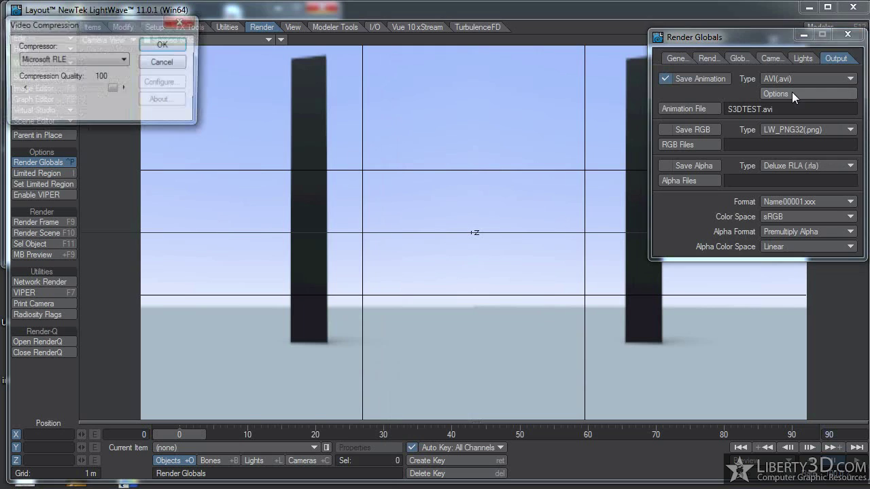
pyautogui.click(71, 60)
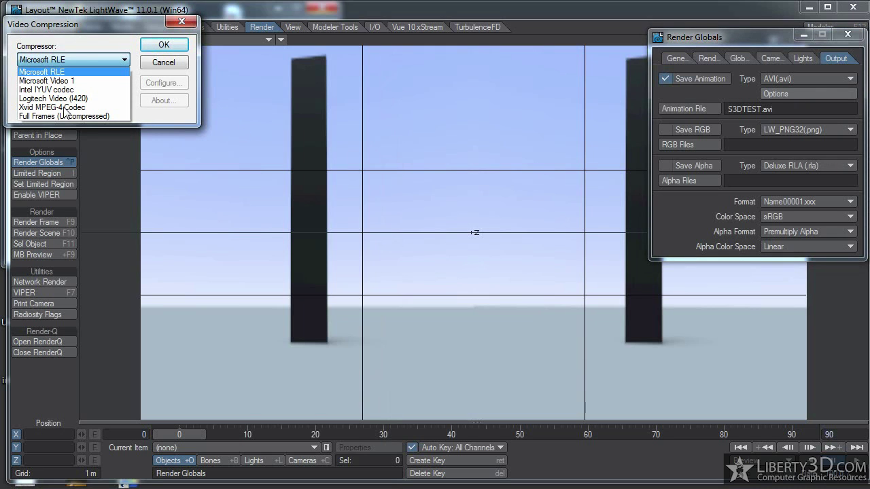
pyautogui.click(64, 107)
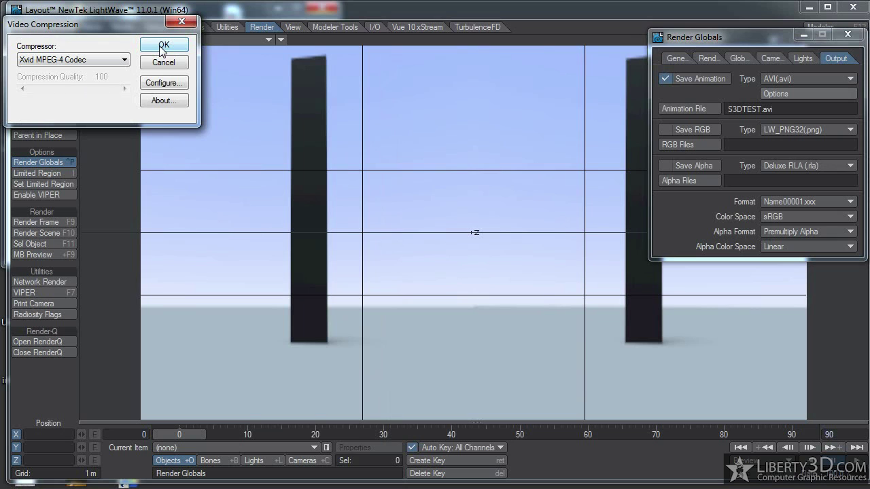
pyautogui.click(164, 82)
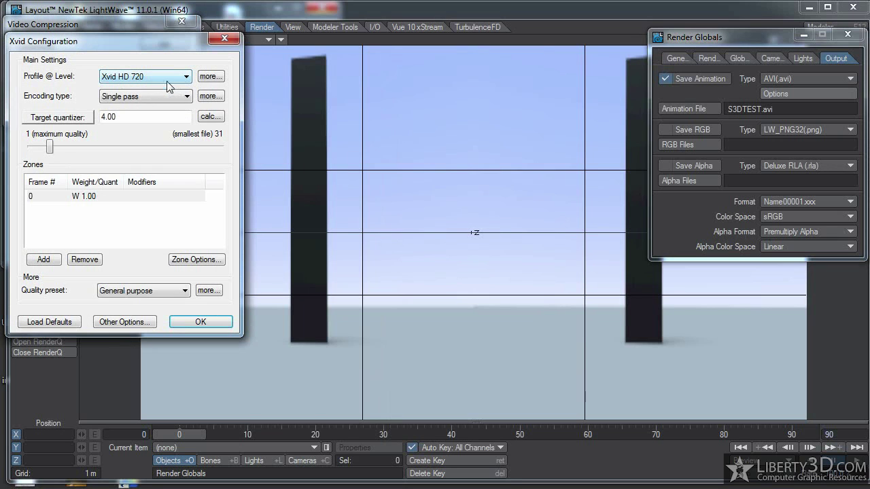
pyautogui.click(139, 77)
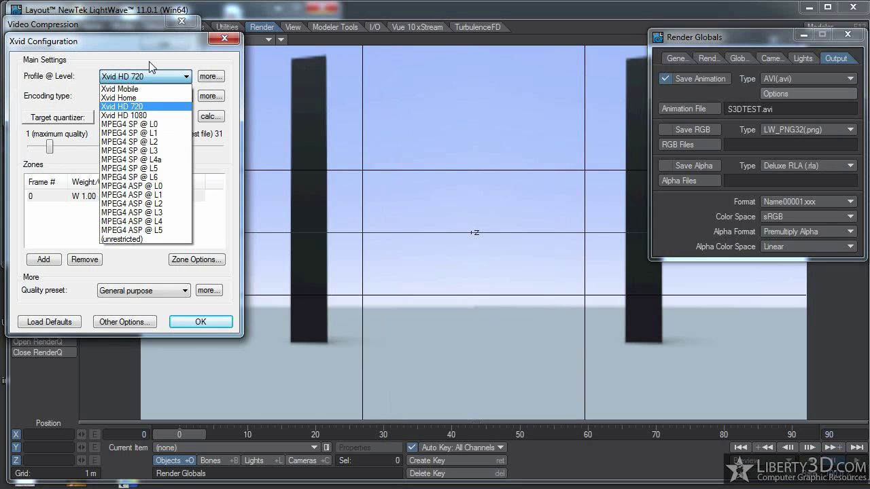
pyautogui.click(149, 258)
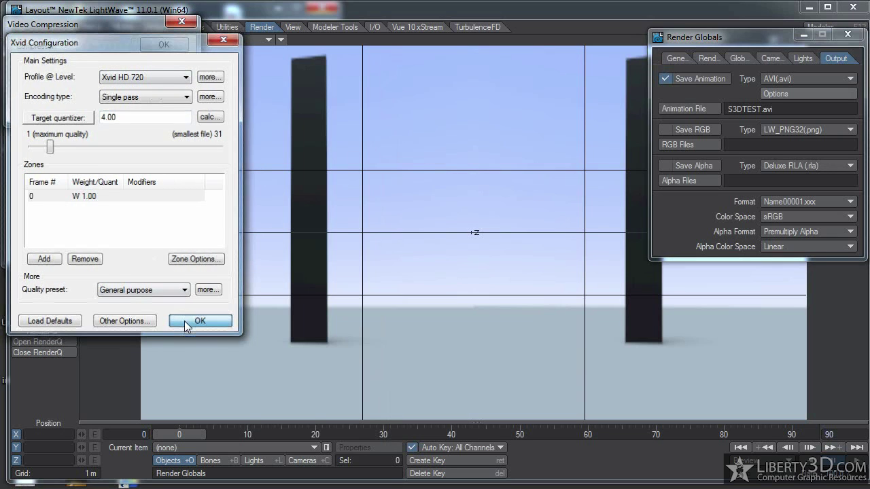
pyautogui.click(184, 321)
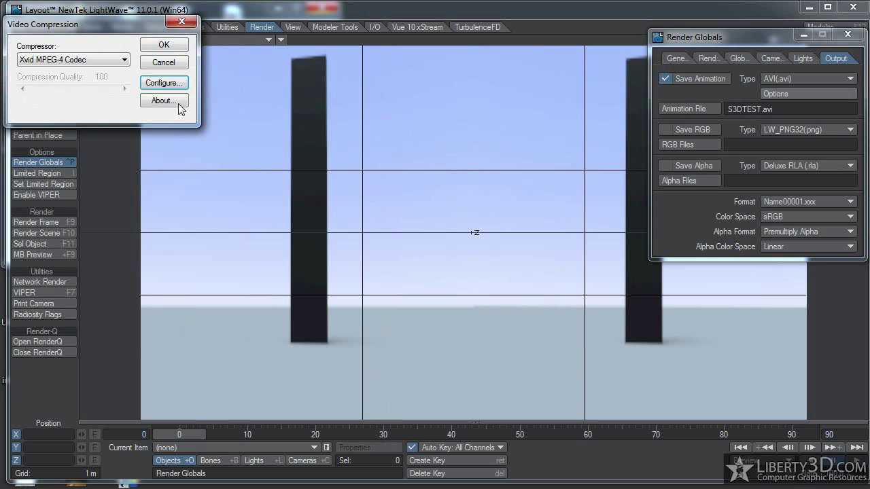
pyautogui.click(164, 45)
pyautogui.moveTo(755, 40); pyautogui.dragTo(722, 32)
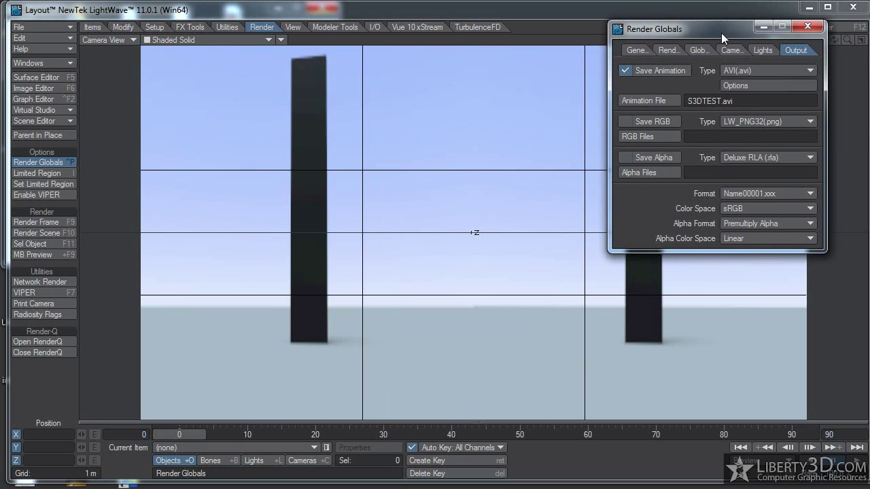
# Start rendering the scene to S3DTEST.avi, accepting the end frame, then switch to the browser on Google.
pyautogui.click(65, 230)
pyautogui.click(506, 38)
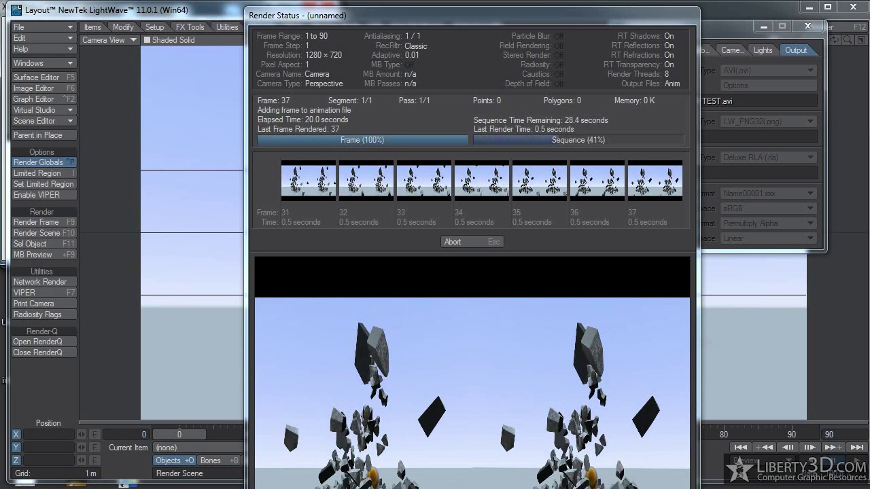
pyautogui.press('super')
pyautogui.press('Escape')
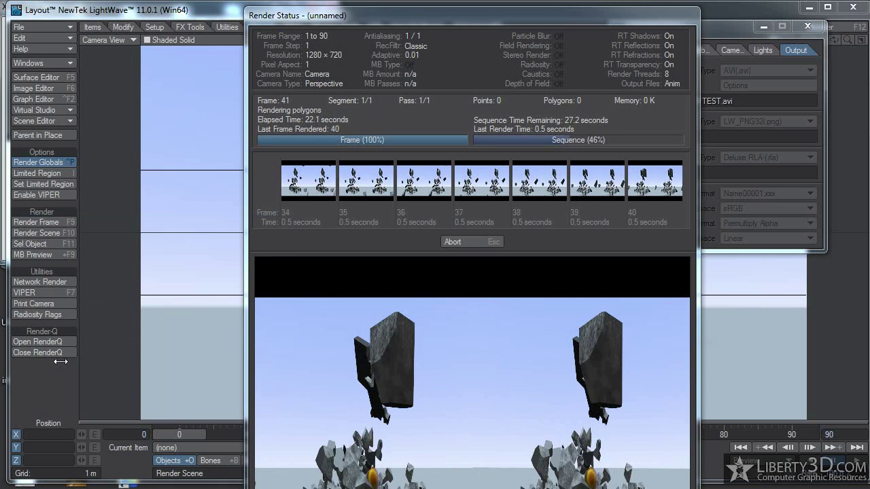
pyautogui.hotkey('alt', 'Tab')
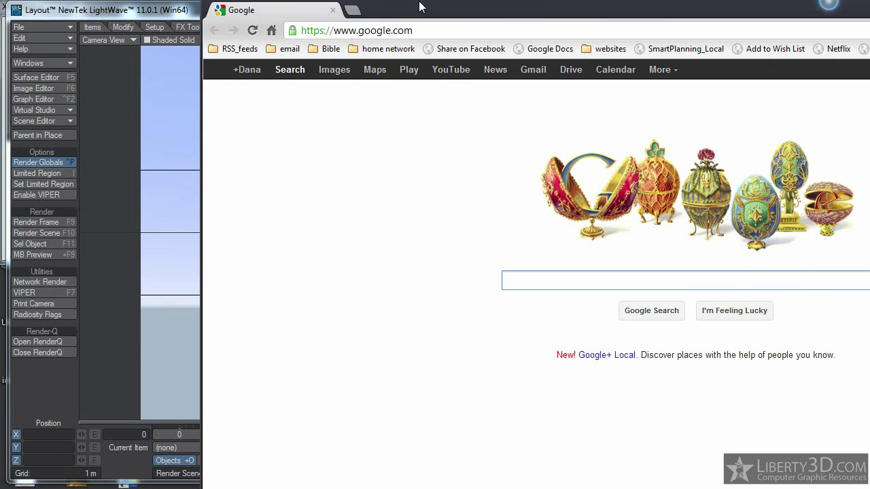
# Go to youtube.com and dock the browser on the right half beside LightWave.
pyautogui.doubleClick(384, 14)
pyautogui.click(431, 31)
pyautogui.write('youtub')
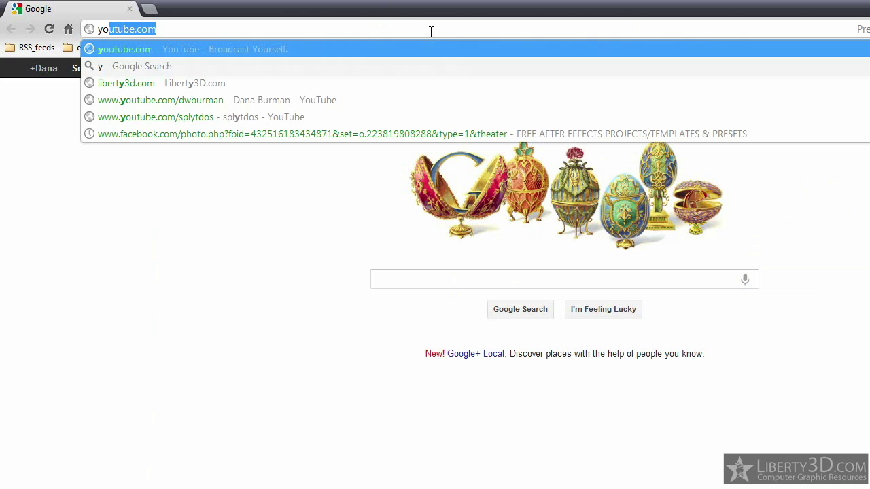
pyautogui.press('Return')
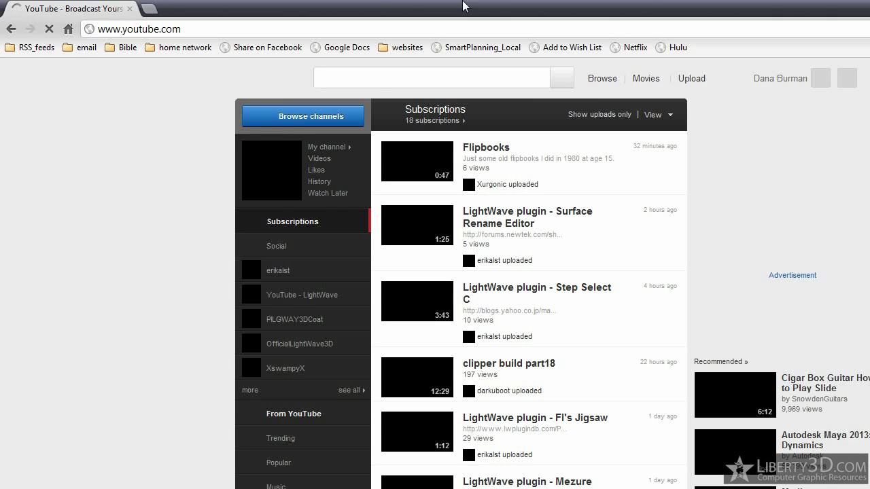
pyautogui.moveTo(466, 9); pyautogui.dragTo(462, 52)
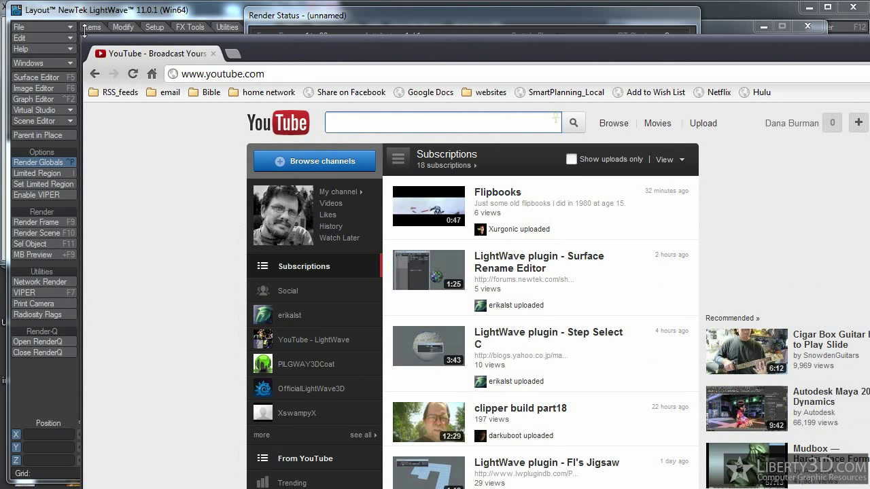
pyautogui.moveTo(77, 34); pyautogui.dragTo(279, 82)
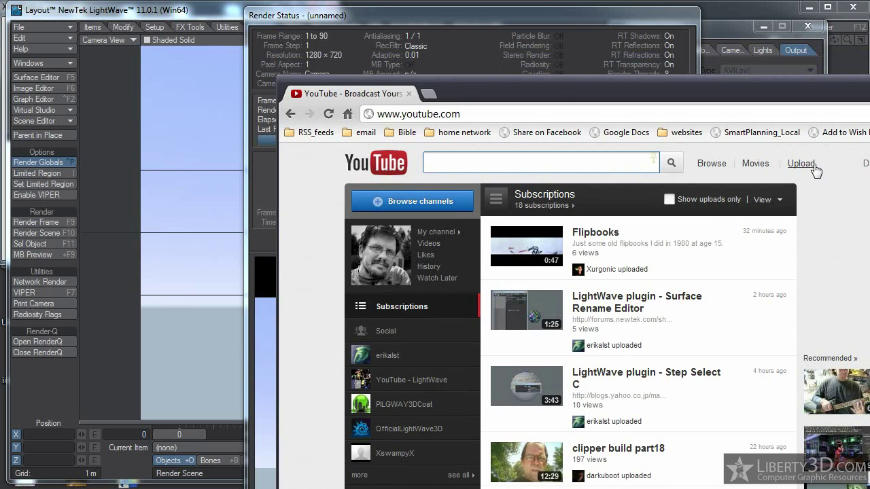
pyautogui.moveTo(777, 100); pyautogui.dragTo(518, 38)
pyautogui.doubleClick(518, 38)
pyautogui.press('super+Right')
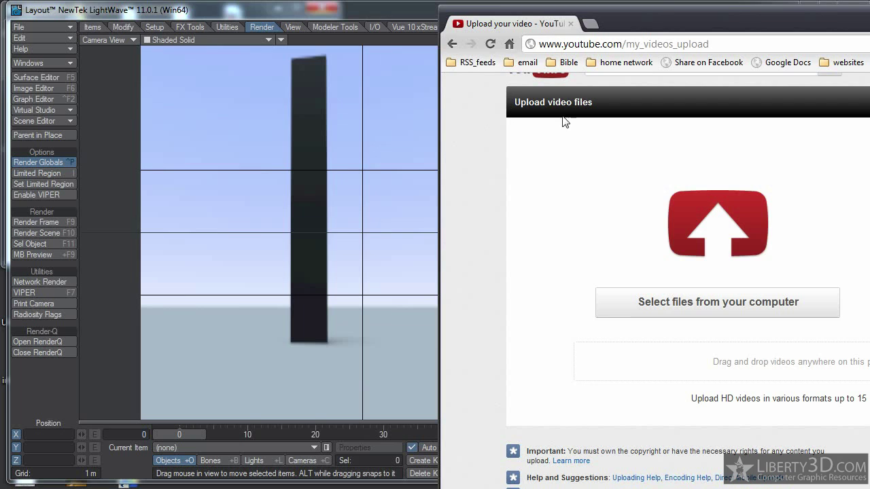
# Browse to G:\MiscProjects\Render and pick S3DTEST.avi to upload.
pyautogui.click(686, 302)
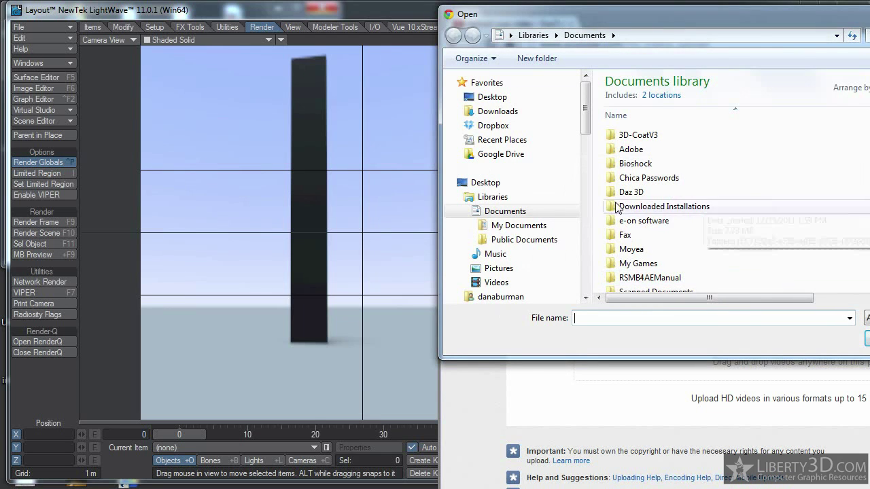
pyautogui.click(582, 148)
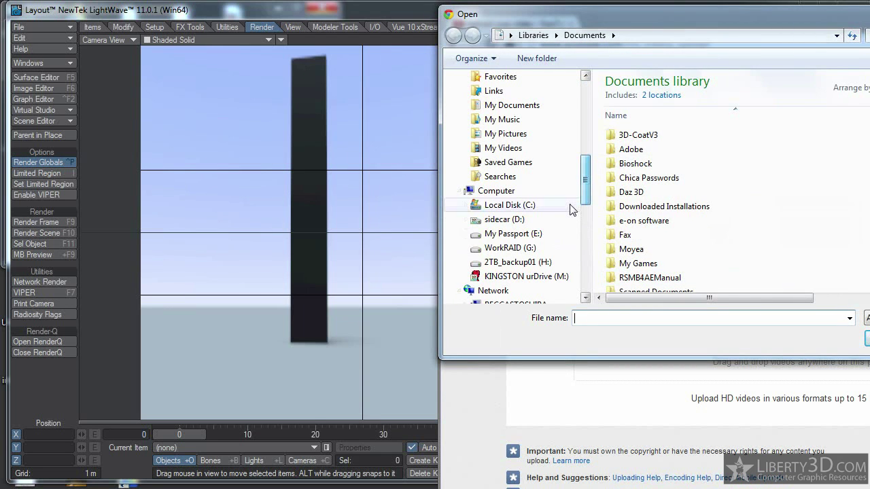
pyautogui.click(511, 249)
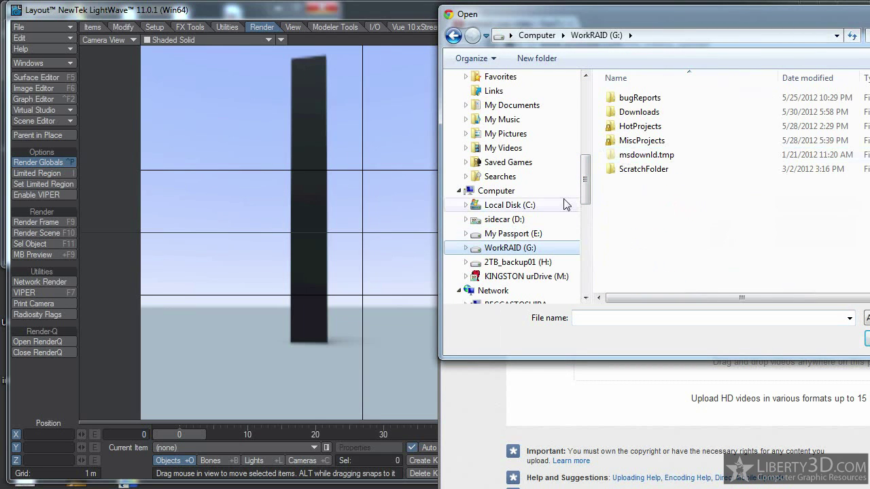
pyautogui.doubleClick(650, 125)
pyautogui.scroll(-1, 646, 239)
pyautogui.scroll(1, 663, 218)
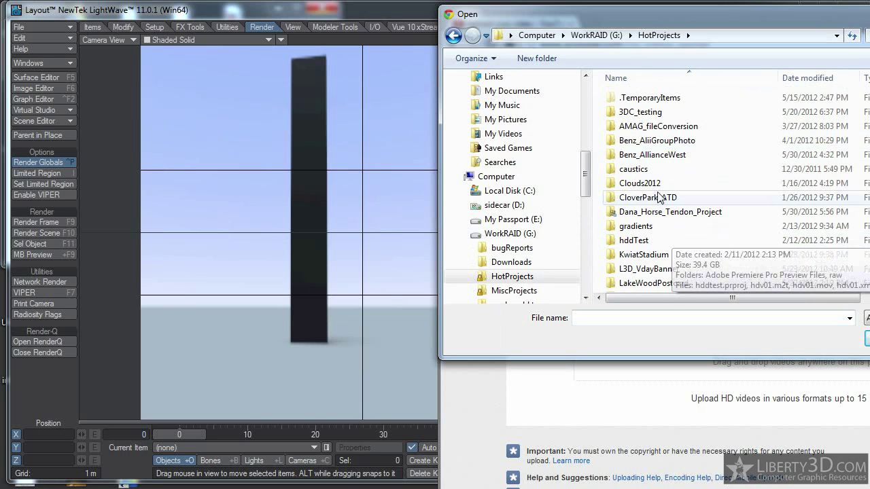
pyautogui.click(591, 34)
pyautogui.doubleClick(642, 142)
pyautogui.scroll(-3, 808, 193)
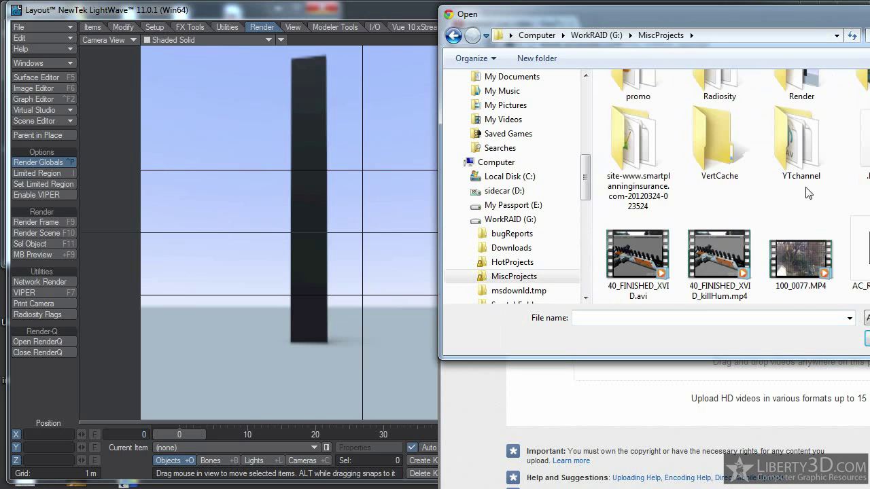
pyautogui.scroll(3, 793, 180)
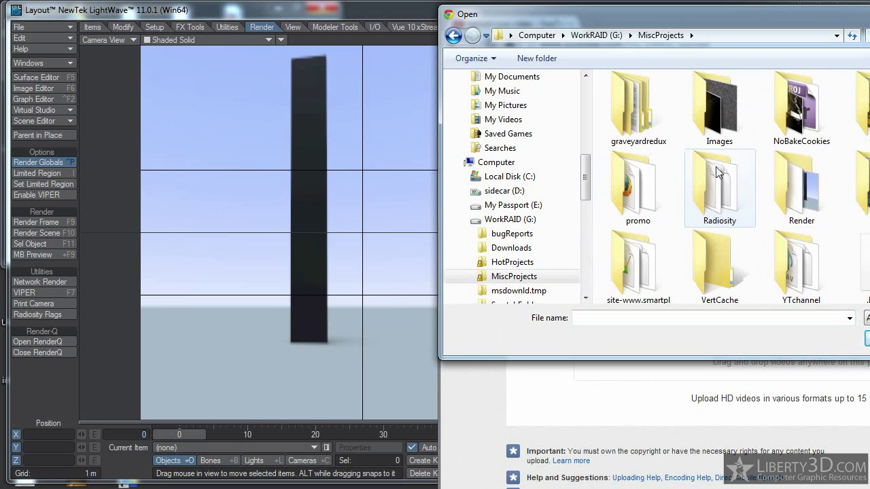
pyautogui.doubleClick(793, 176)
pyautogui.scroll(-3, 698, 256)
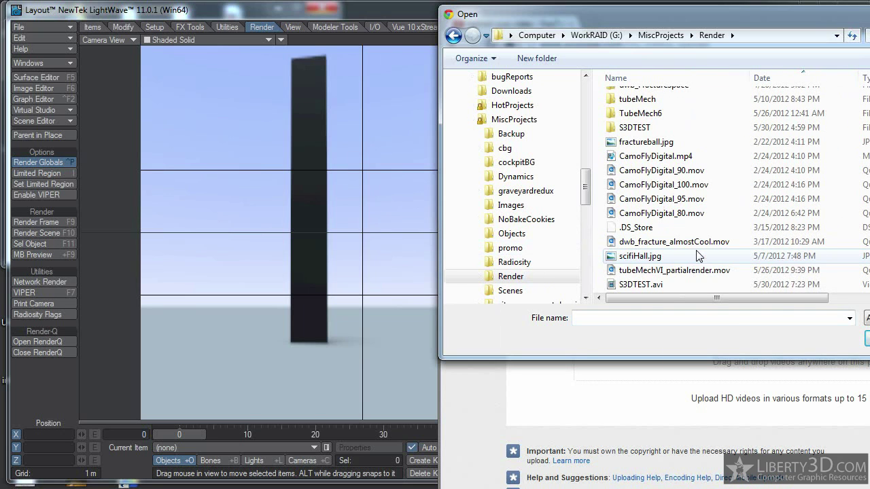
pyautogui.click(654, 285)
# Start the S3DTEST.avi upload, set category to Film & Animation, select the title, and show Advanced Settings.
pyautogui.click(867, 338)
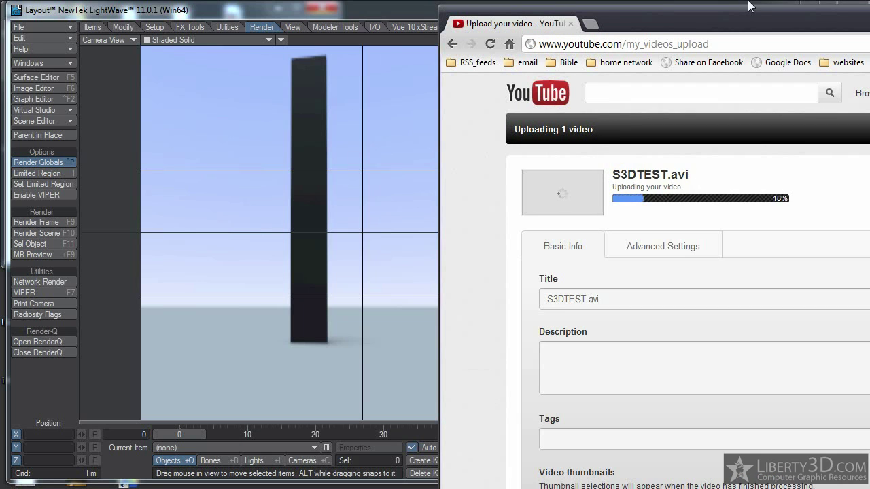
pyautogui.moveTo(752, 26); pyautogui.dragTo(447, 26)
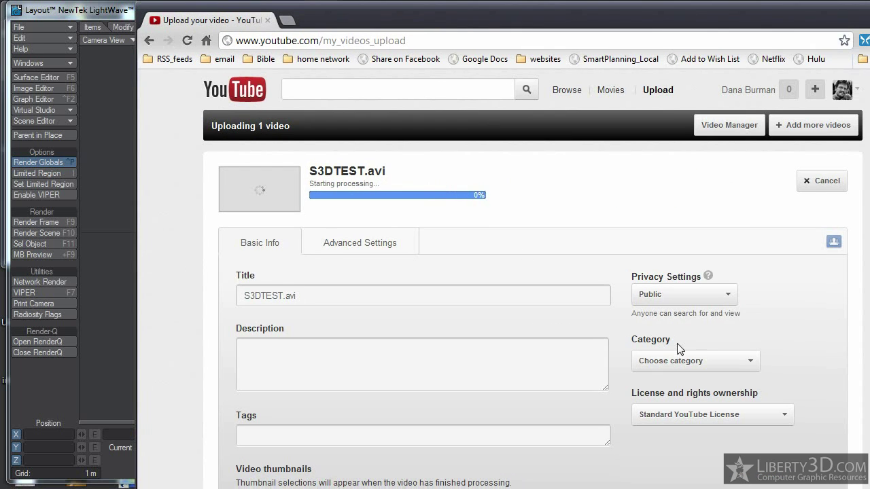
pyautogui.click(663, 364)
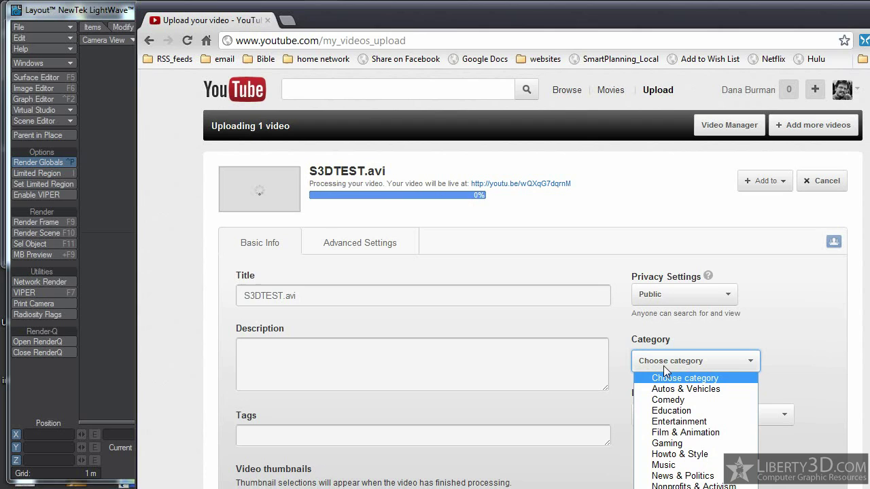
pyautogui.click(705, 431)
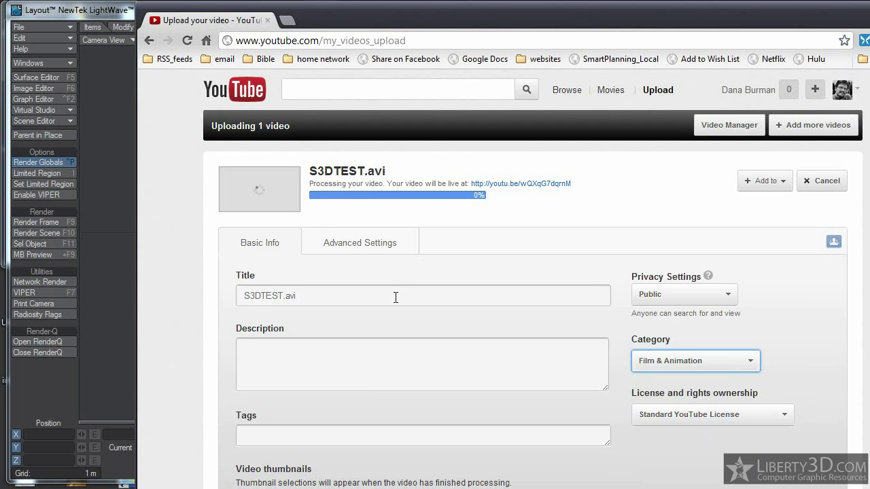
pyautogui.tripleClick(372, 300)
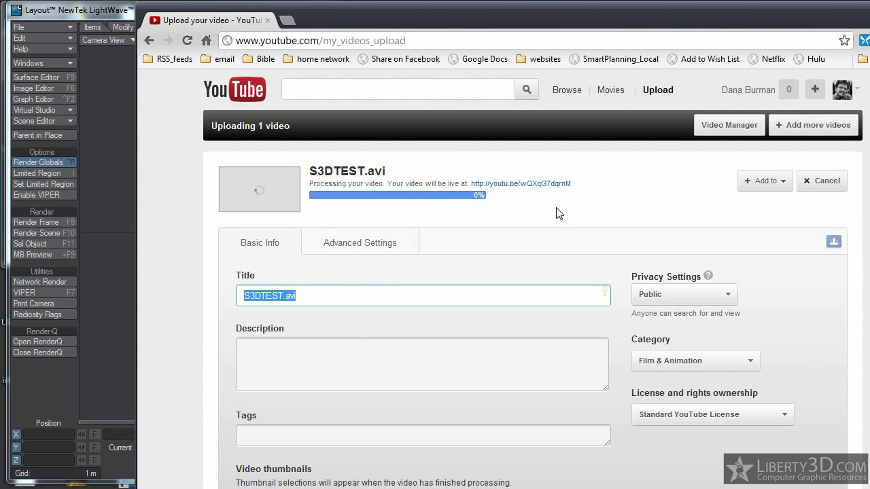
pyautogui.click(373, 243)
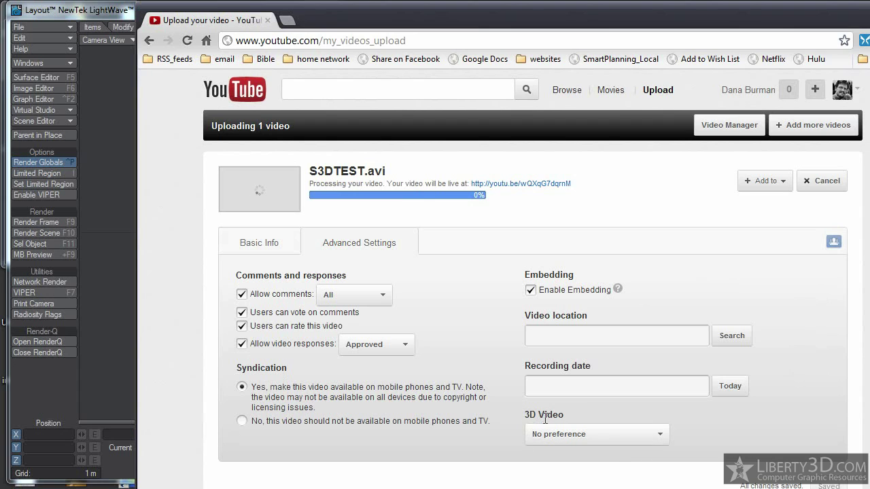
# Set 3D Video to 'This video is already 3D' (side by side, left on left) and open the youtu.be link.
pyautogui.click(662, 434)
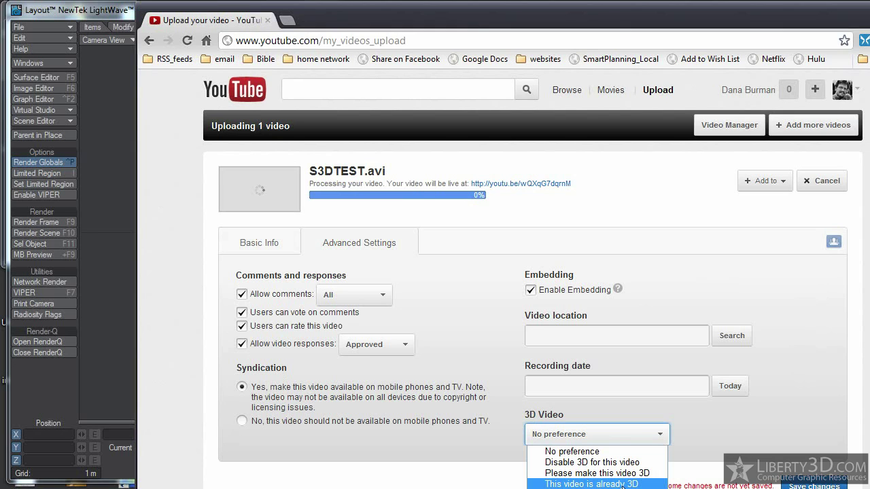
pyautogui.click(623, 485)
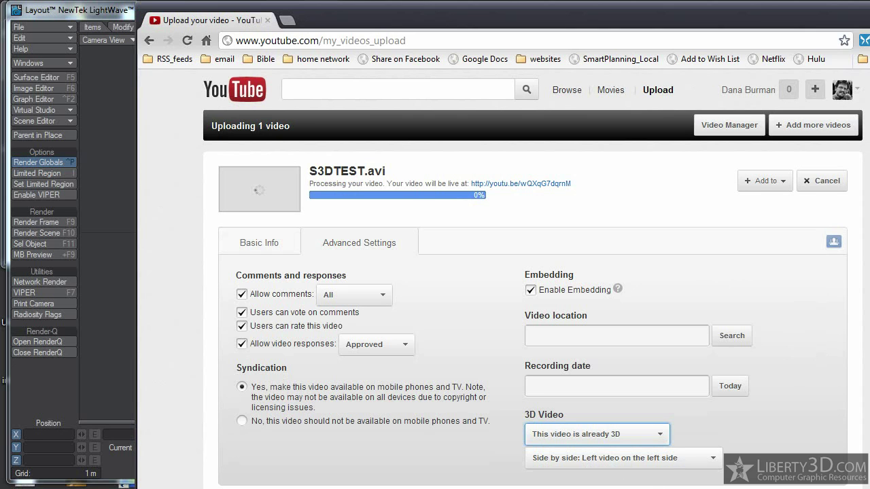
pyautogui.click(522, 185)
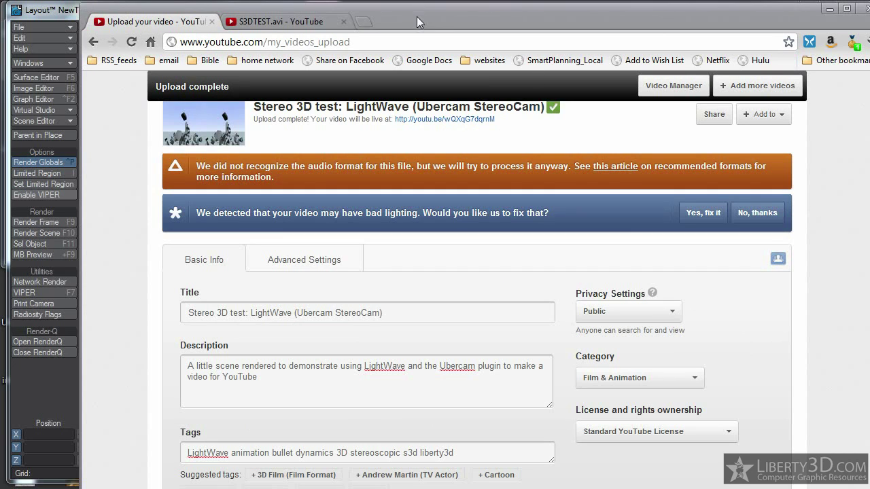
# Reload the watch page, replay the stereo test video, and pause it around 0:01 in anaglyph.
pyautogui.moveTo(416, 16); pyautogui.dragTo(399, 18)
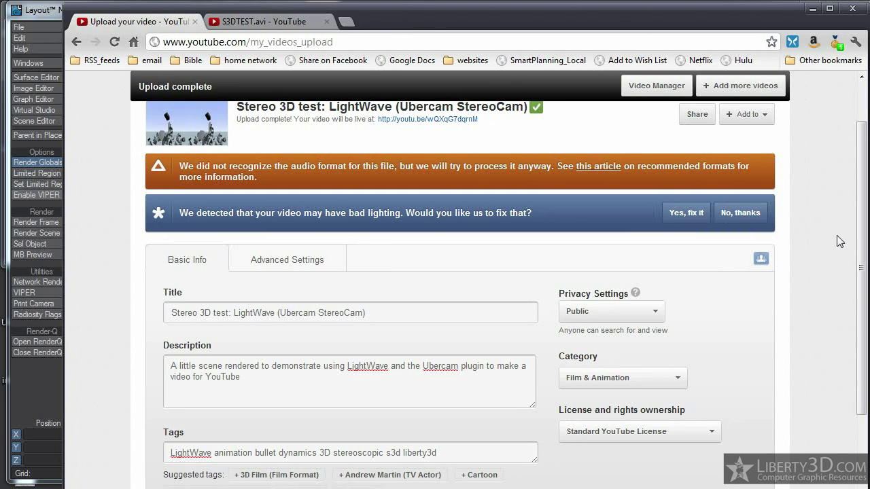
pyautogui.scroll(1, 808, 224)
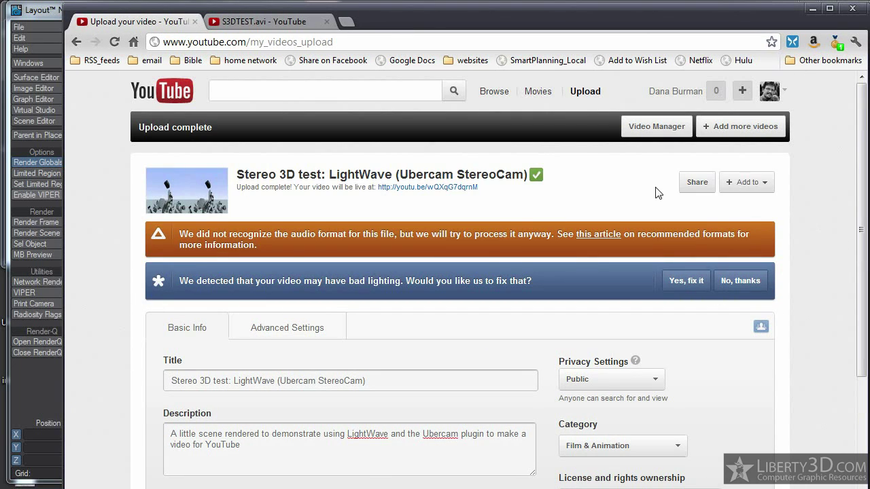
pyautogui.click(282, 27)
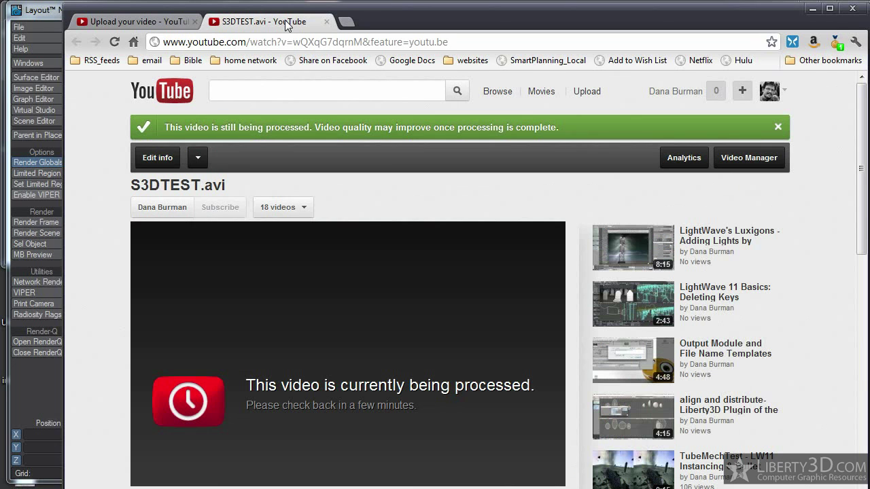
pyautogui.click(112, 43)
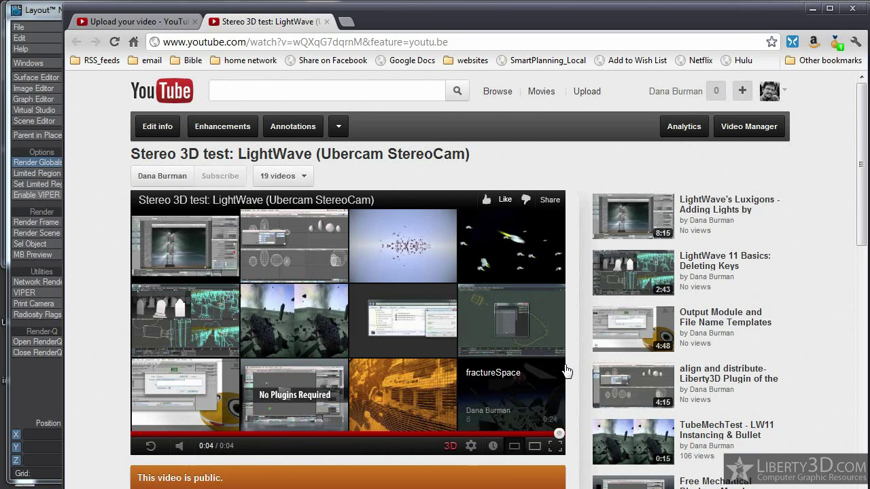
pyautogui.click(150, 446)
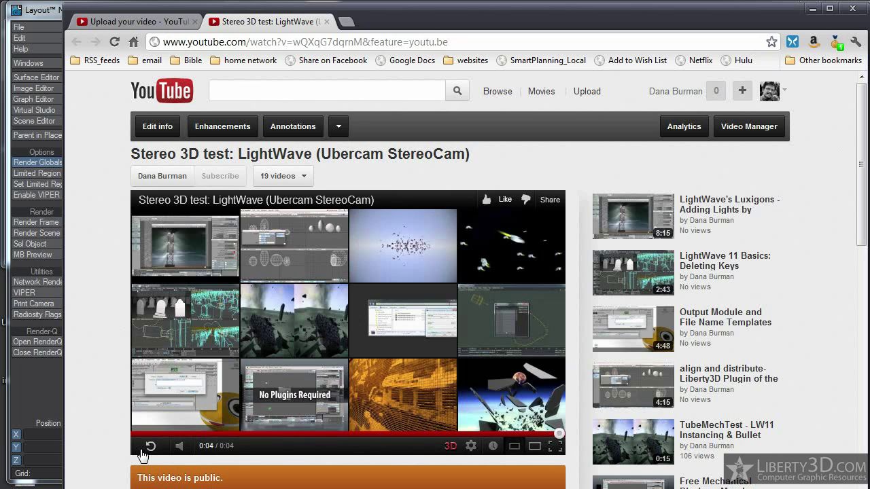
pyautogui.click(150, 446)
pyautogui.click(151, 446)
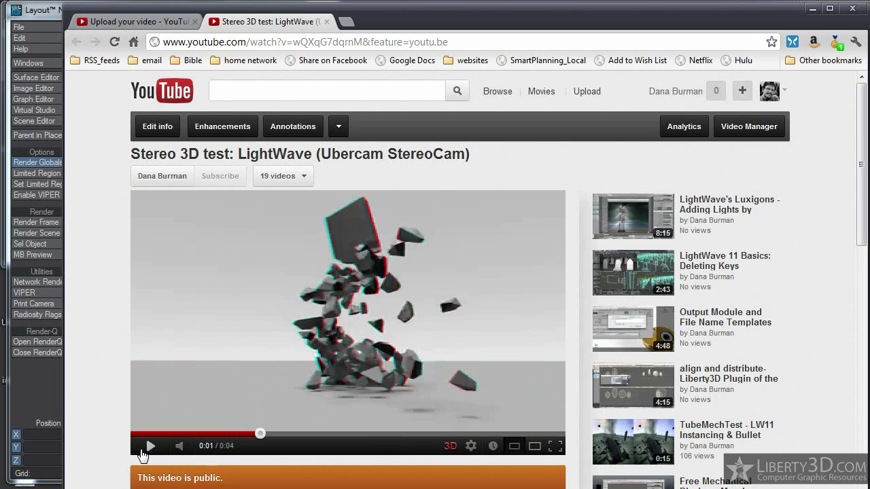
# View the stereo video in interleaved 3D mode, first in column order, then checkerboard.
pyautogui.click(451, 449)
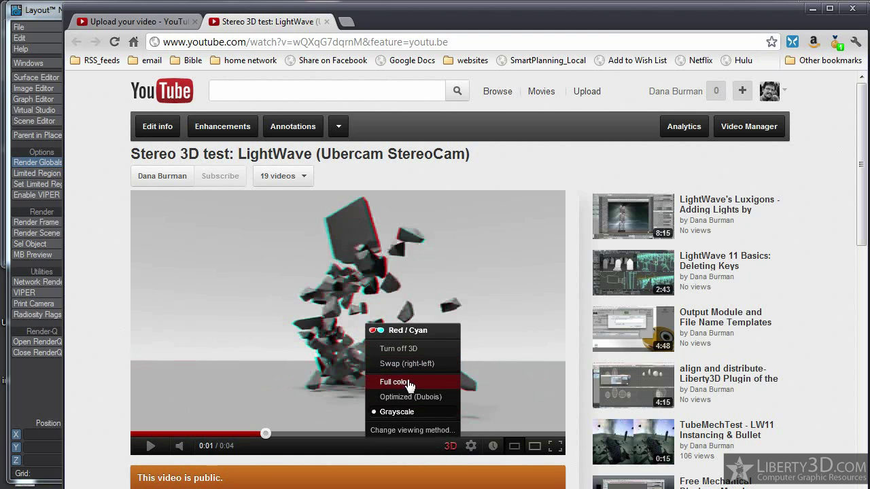
pyautogui.click(409, 431)
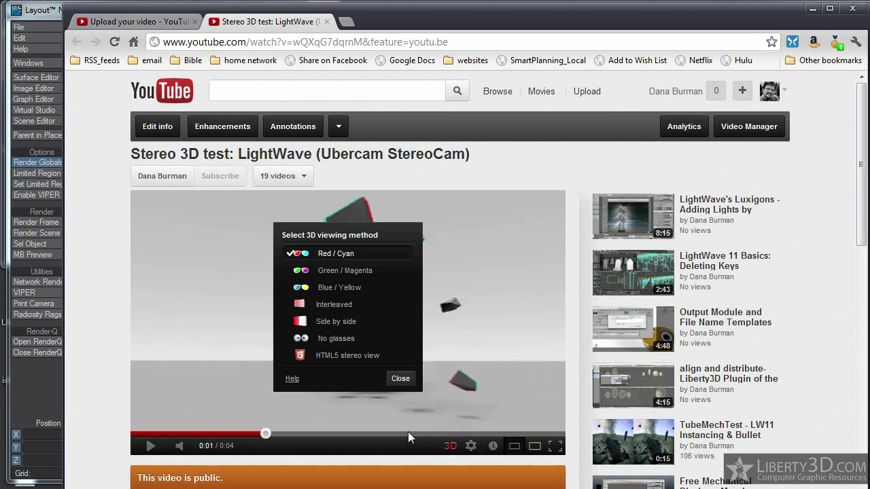
pyautogui.click(349, 306)
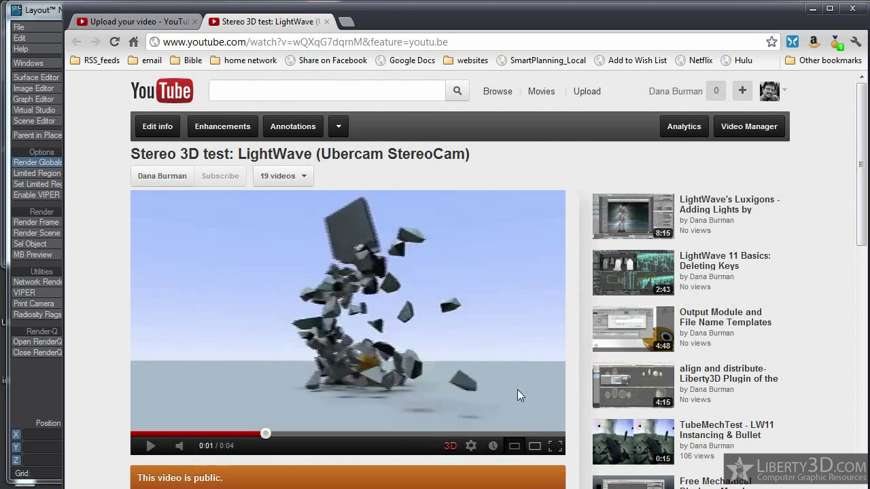
pyautogui.click(451, 447)
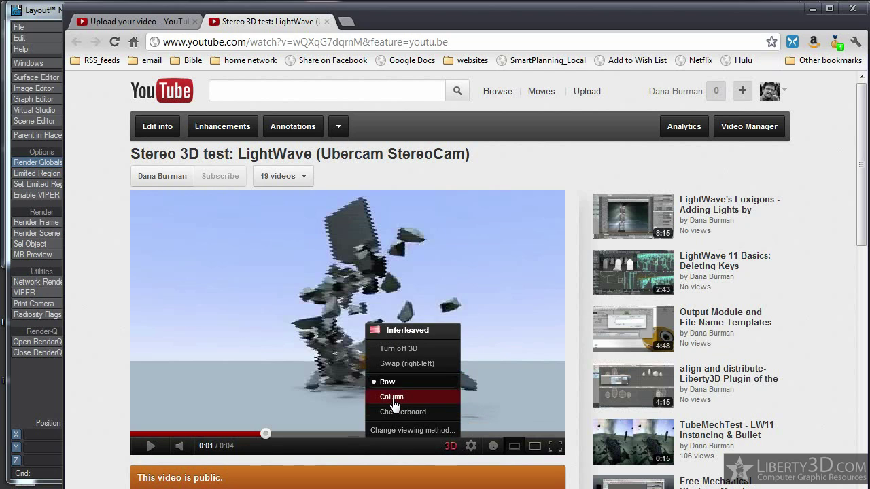
pyautogui.click(393, 401)
pyautogui.click(451, 446)
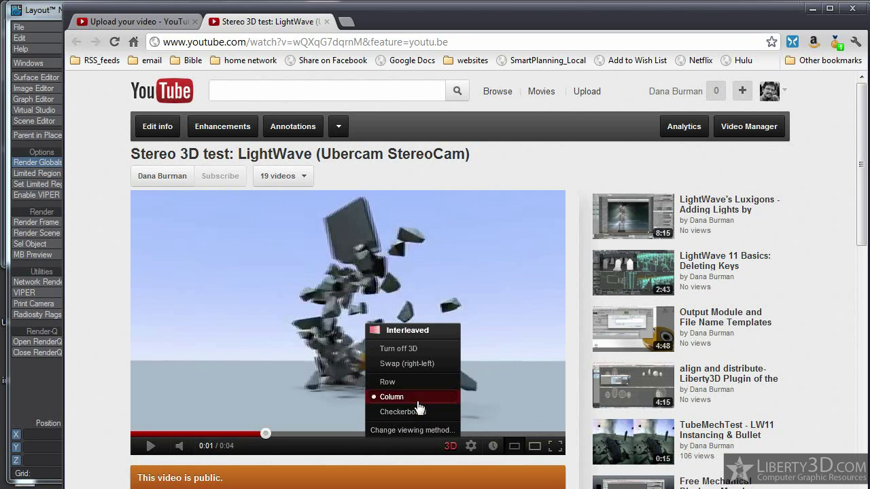
pyautogui.click(410, 413)
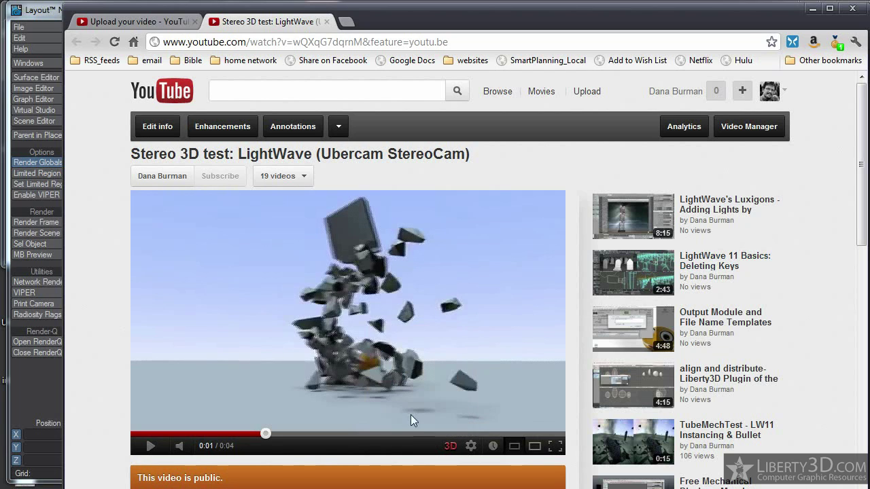
# Switch to side-by-side 3D, try full width, return to half width, and jump to 0:02.
pyautogui.click(451, 448)
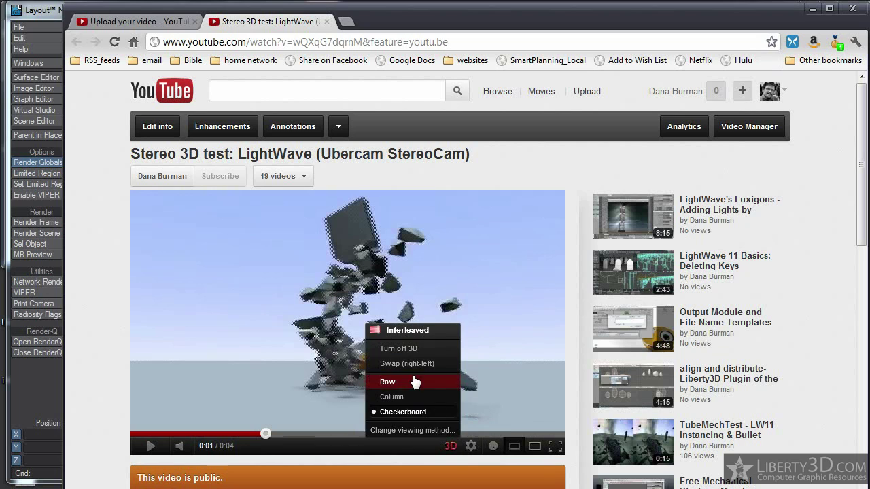
pyautogui.click(406, 430)
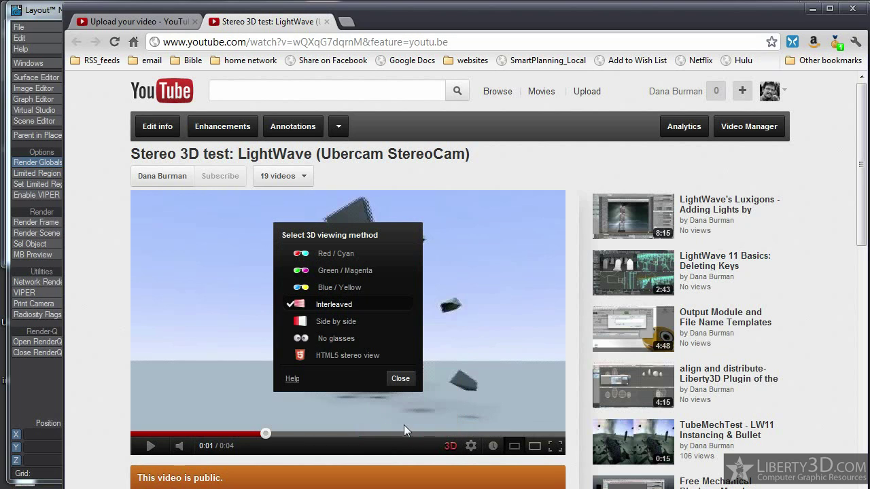
pyautogui.click(341, 322)
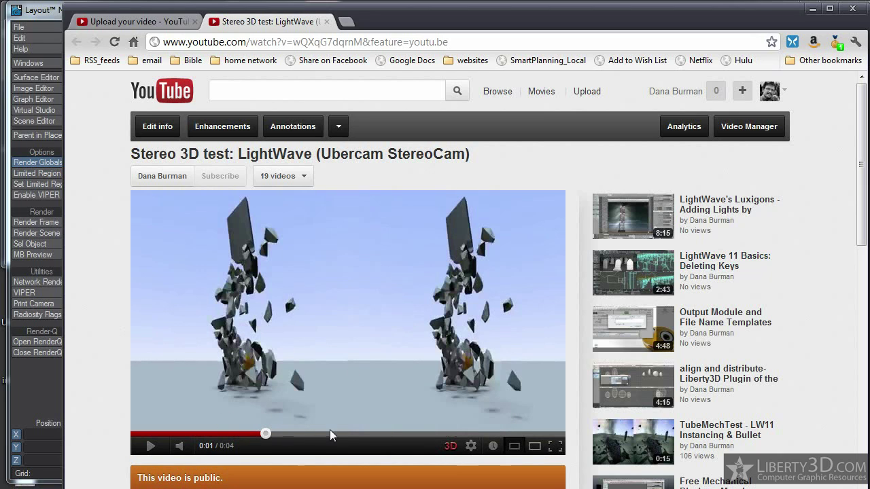
pyautogui.click(451, 446)
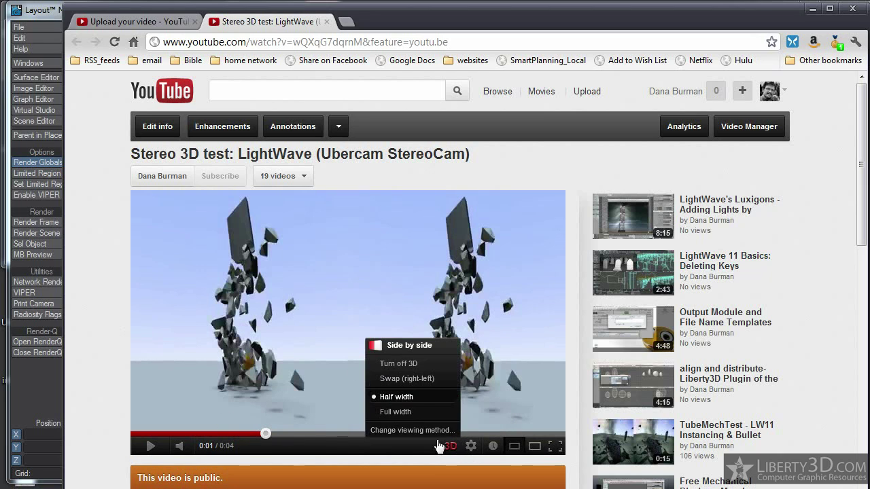
pyautogui.click(417, 412)
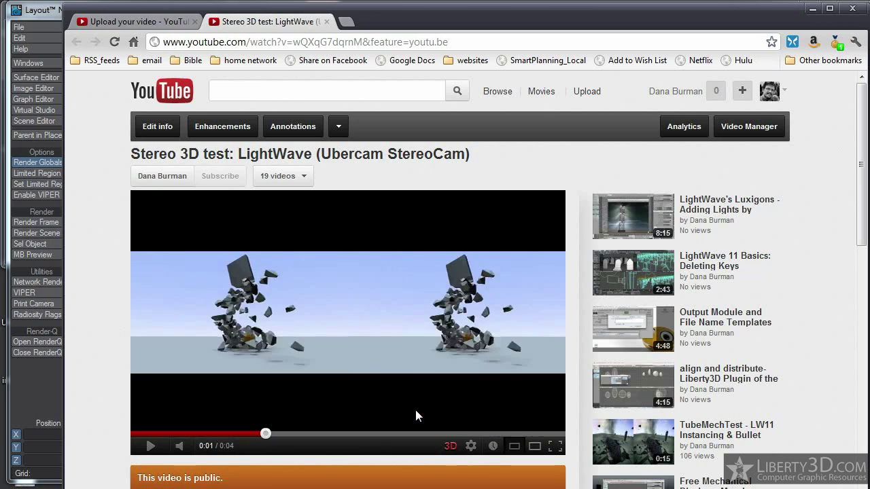
pyautogui.click(454, 448)
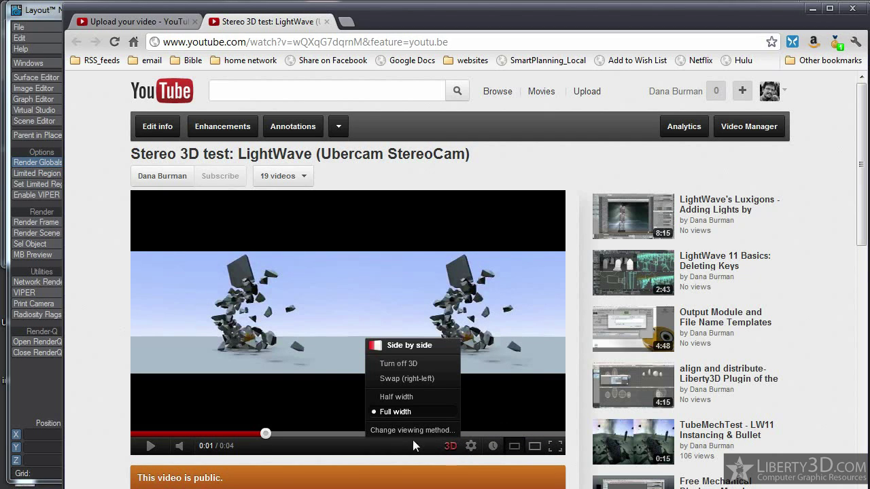
pyautogui.click(407, 398)
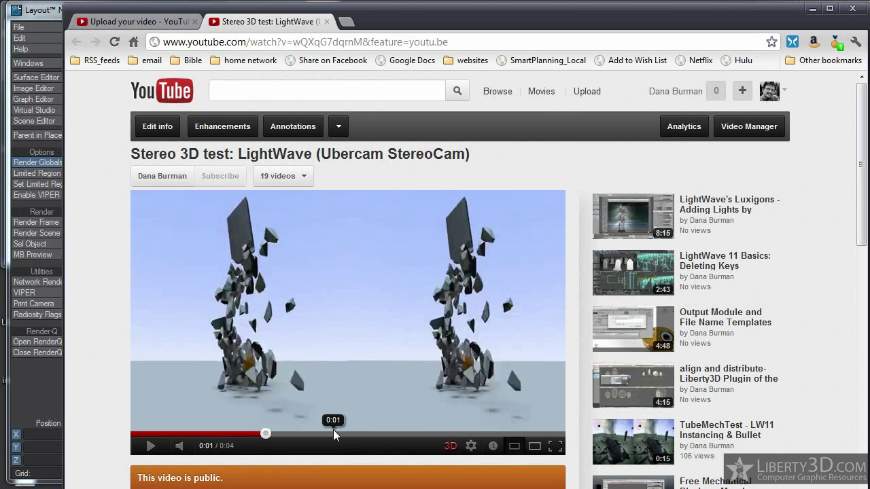
pyautogui.click(354, 433)
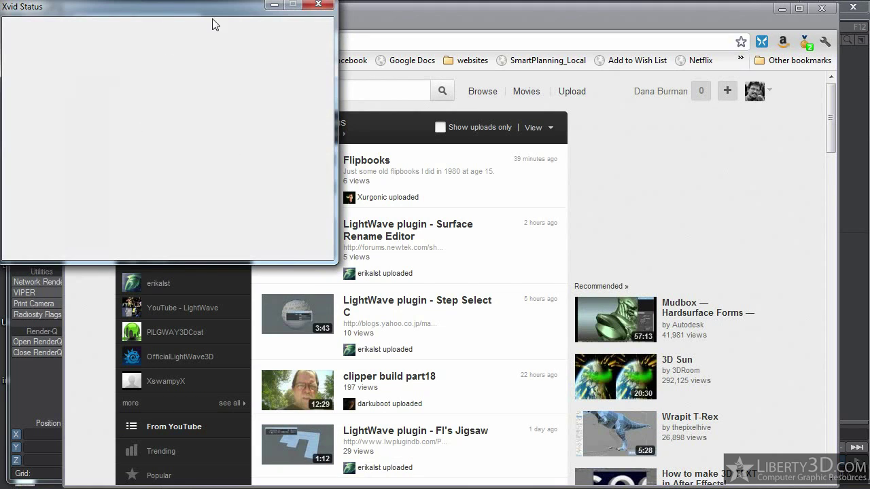
# From Video Manager, open 'LightWave 11 Basics: Deleting Keys' and pause it at 0:03.
pyautogui.click(469, 13)
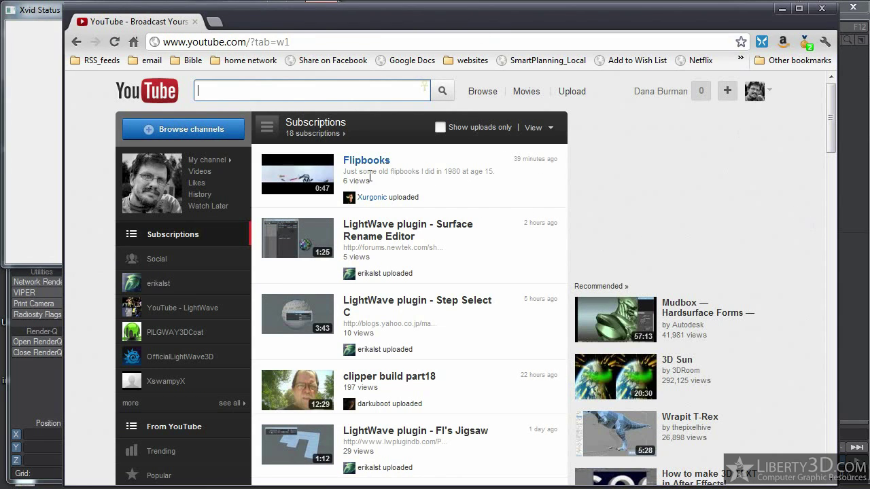
pyautogui.click(772, 96)
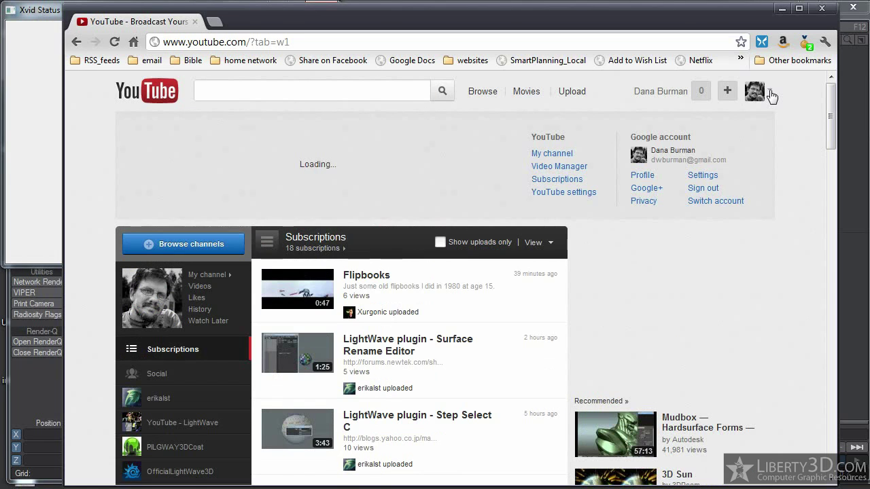
pyautogui.click(566, 166)
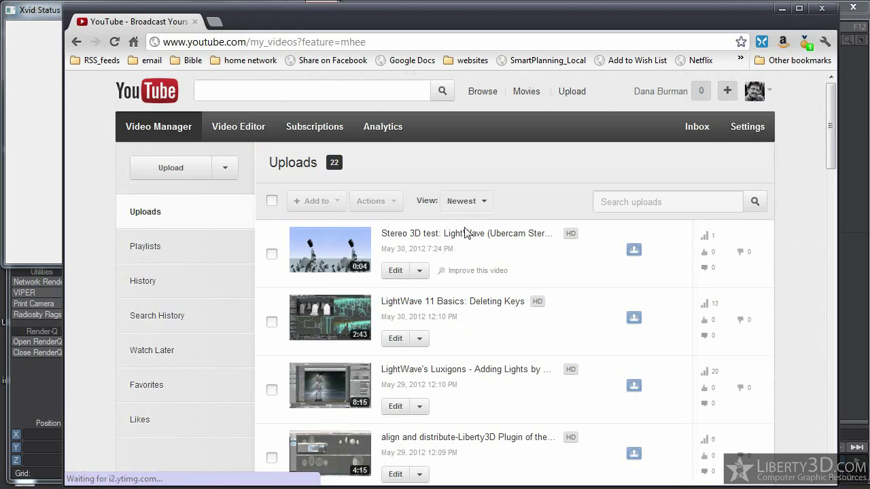
pyautogui.click(448, 301)
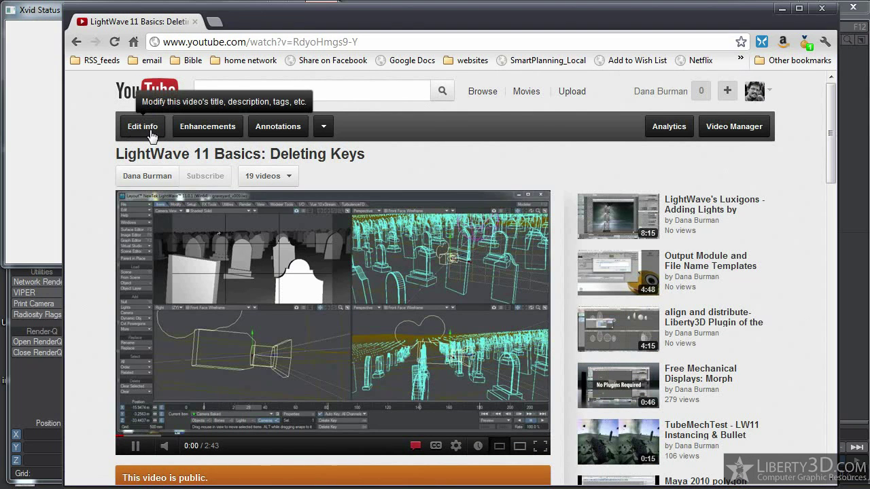
pyautogui.click(137, 450)
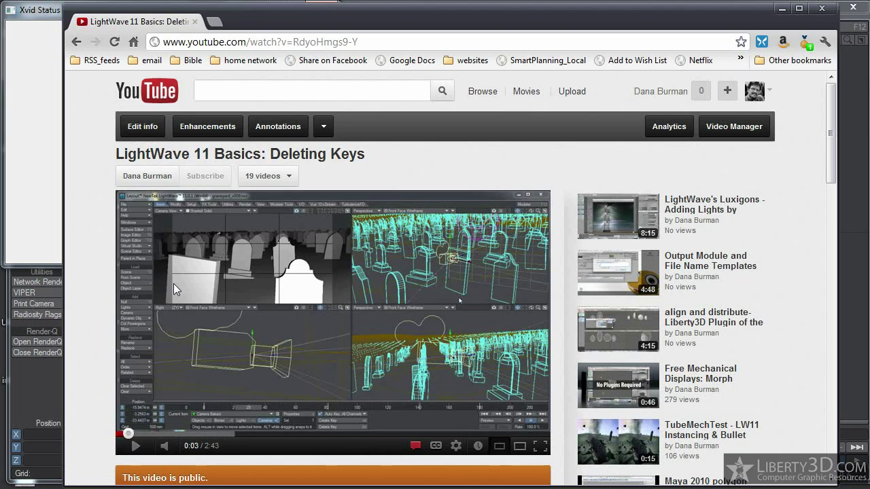
# Open the video's Edit info 3D Video settings and mark it as already 3D.
pyautogui.click(144, 128)
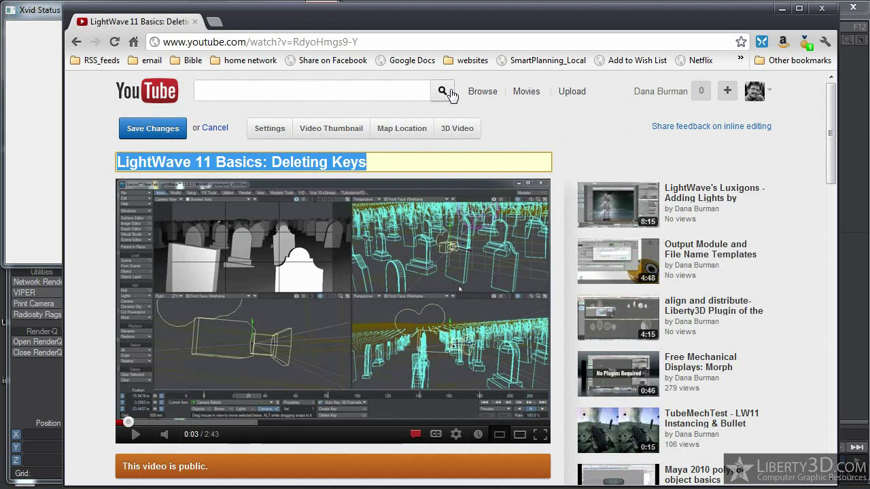
pyautogui.click(270, 128)
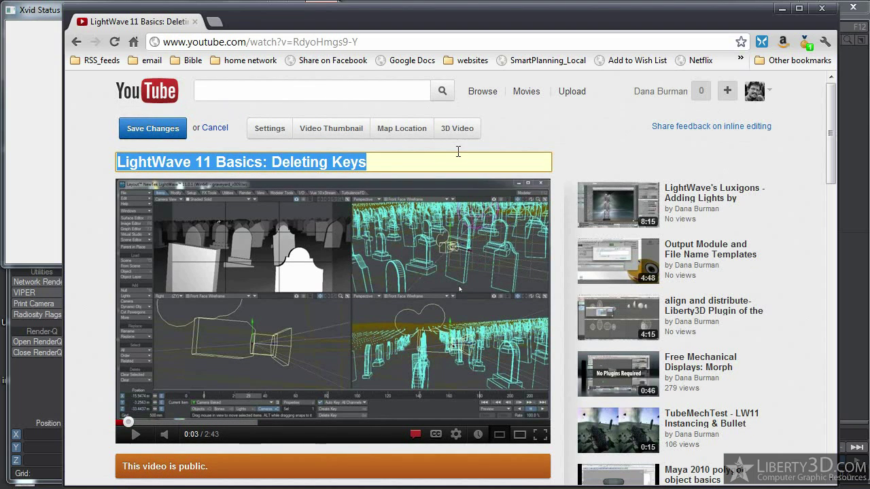
pyautogui.click(457, 129)
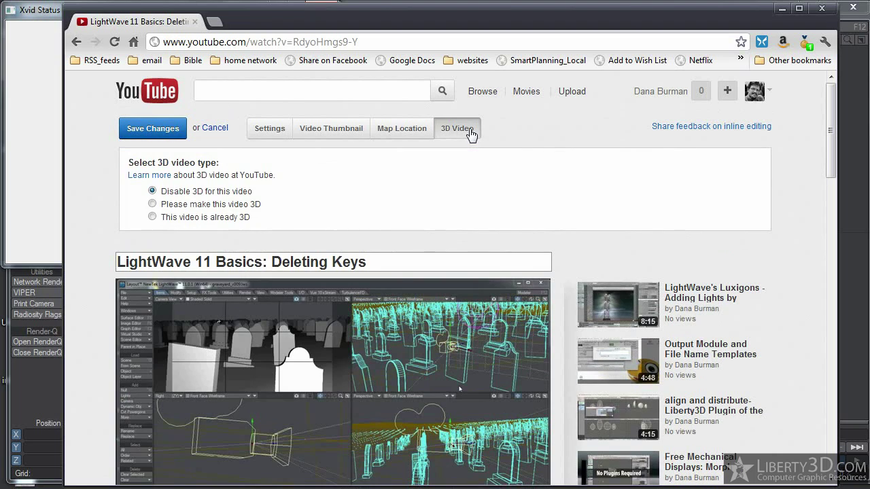
pyautogui.click(152, 217)
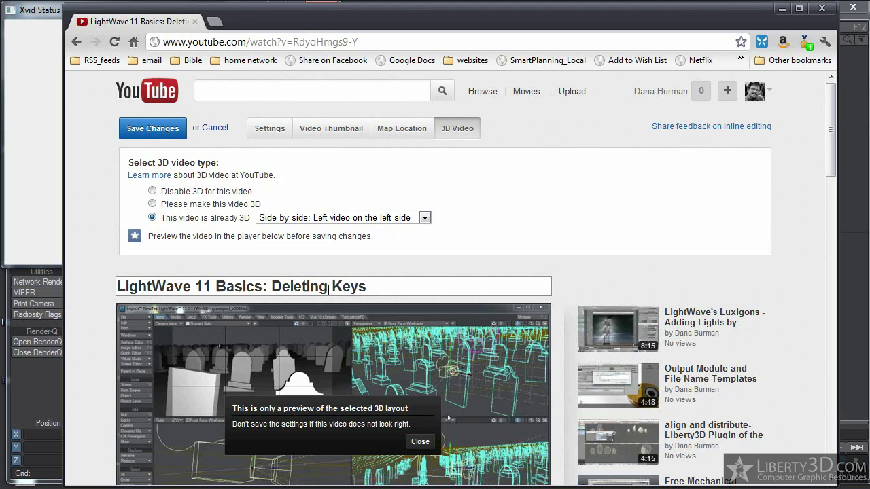
pyautogui.scroll(-4, 734, 165)
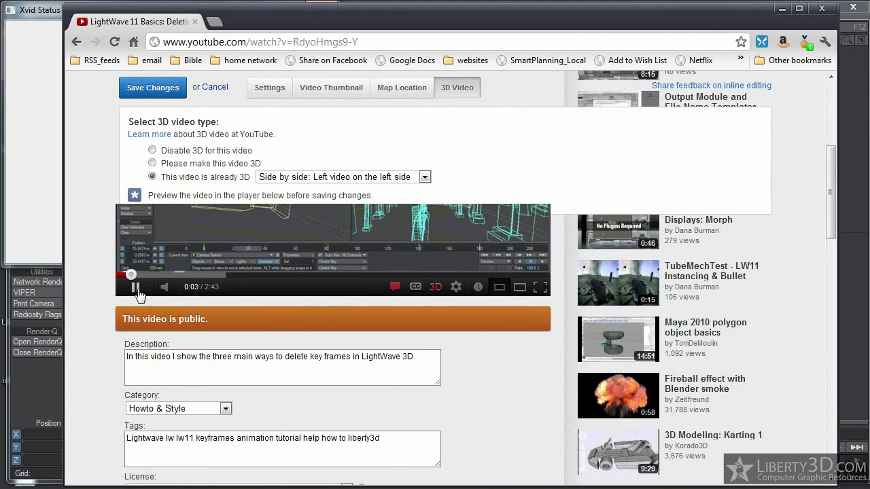
pyautogui.scroll(4, 158, 283)
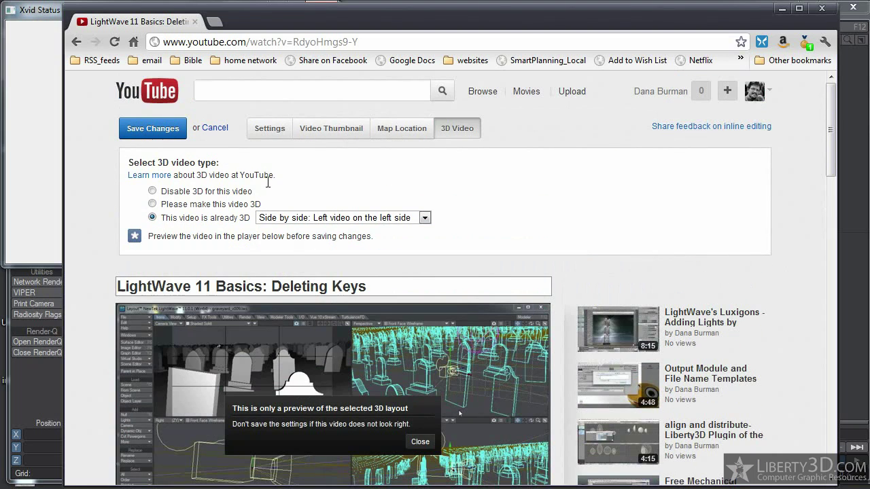
# Try the 3D layout list and disabling 3D, then choose 'Please make this video 3D'.
pyautogui.click(416, 217)
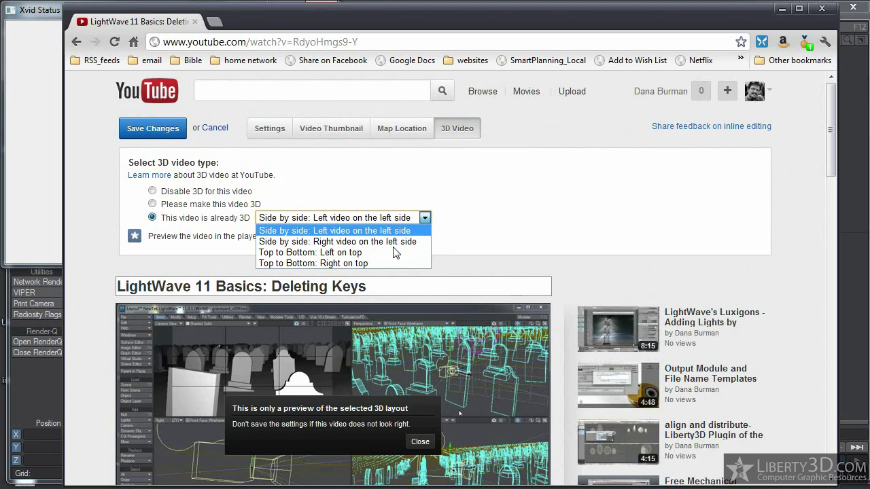
pyautogui.click(720, 191)
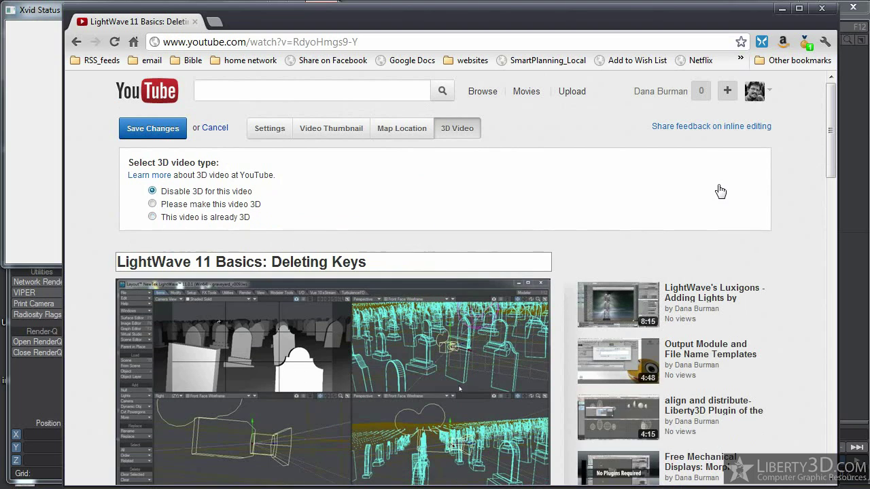
pyautogui.click(241, 218)
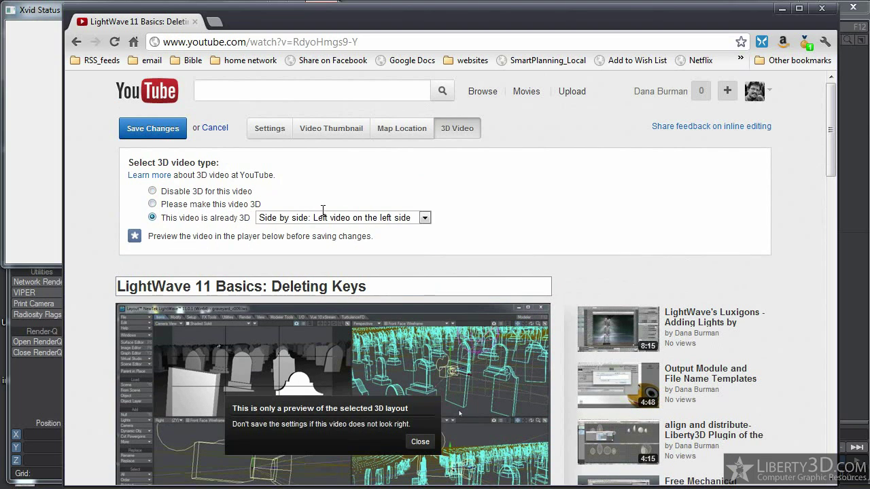
pyautogui.click(409, 219)
pyautogui.click(527, 204)
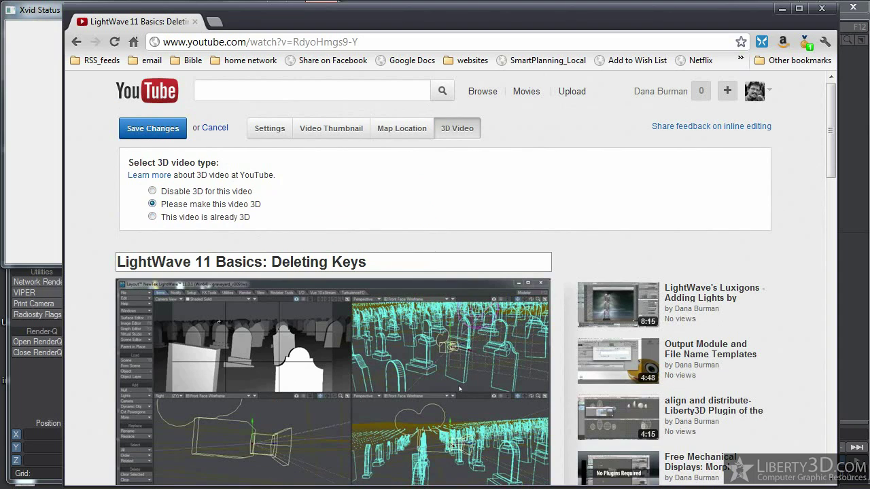